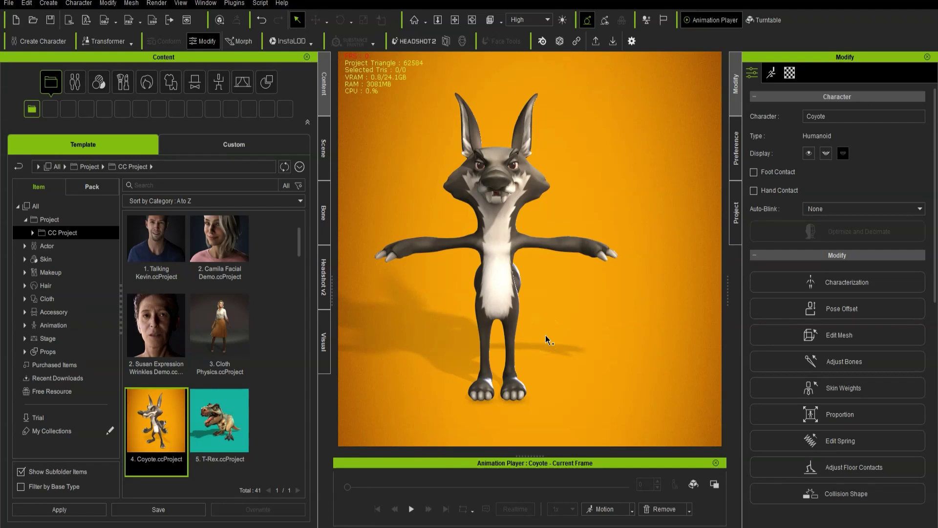
Open the Coyote's Facial Profile Editor in expression editing mode.
middle_drag(498, 215, 542, 235)
scroll(580, 270, up, 2)
right_drag(581, 272, 627, 269)
middle_drag(627, 269, 591, 237)
right_drag(557, 245, 597, 246)
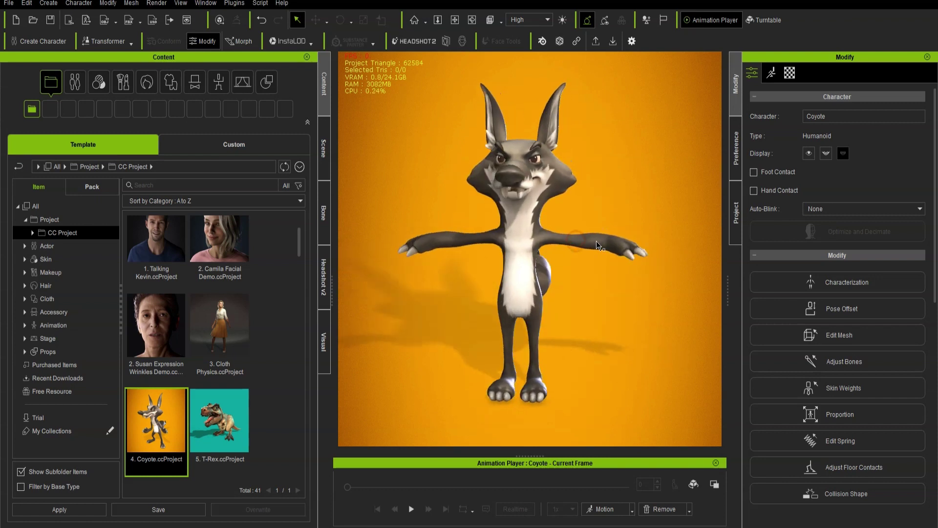
click(772, 73)
click(830, 253)
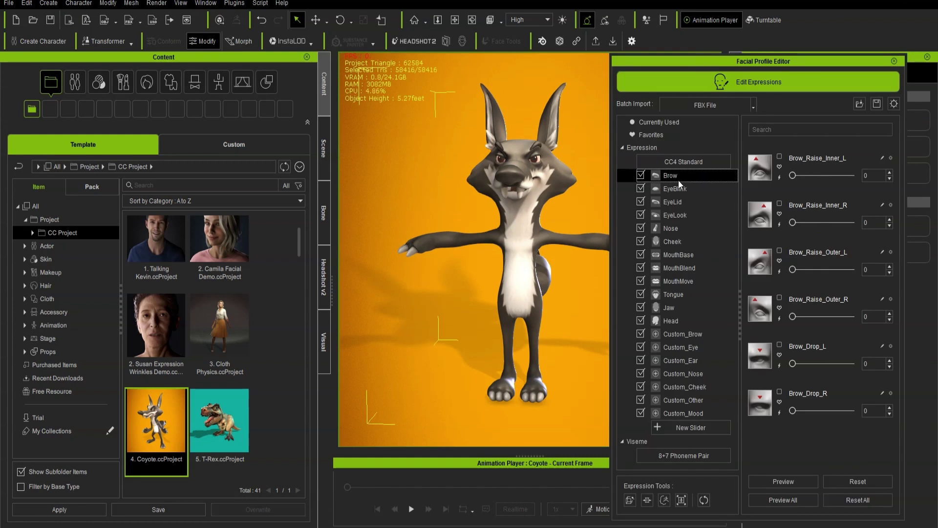
Browse the sliders of the Brow, EyeBlink, EyeLid and EyeLook expression categories.
click(679, 187)
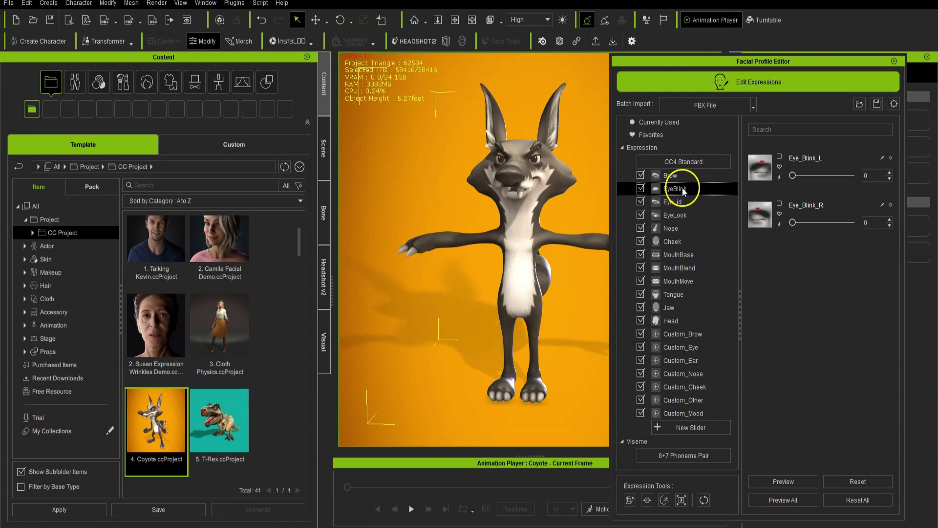
click(680, 176)
click(684, 187)
click(684, 201)
click(687, 216)
click(694, 177)
click(696, 189)
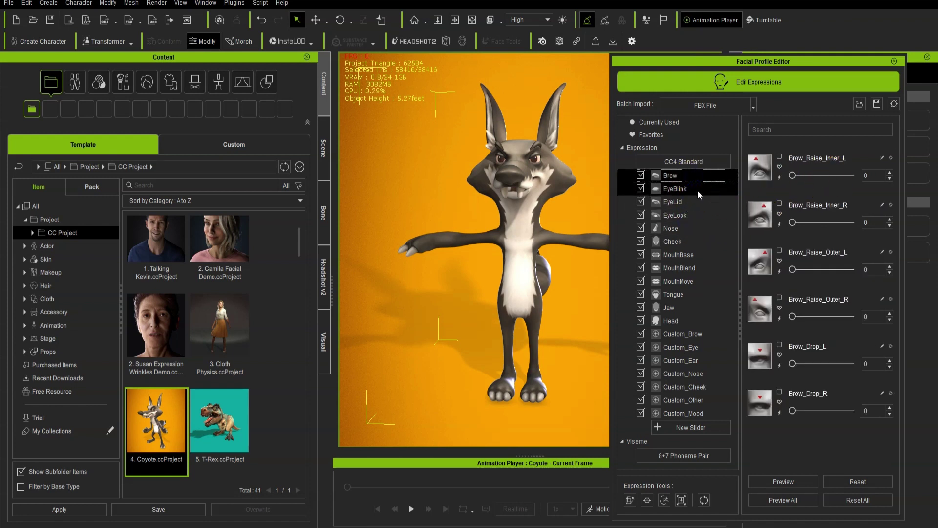
Try the Eye_Blink_L and Eye_Blink_R sliders, return both to 0 and frame the Coyote's head.
click(831, 176)
click(792, 222)
drag(794, 223, 738, 224)
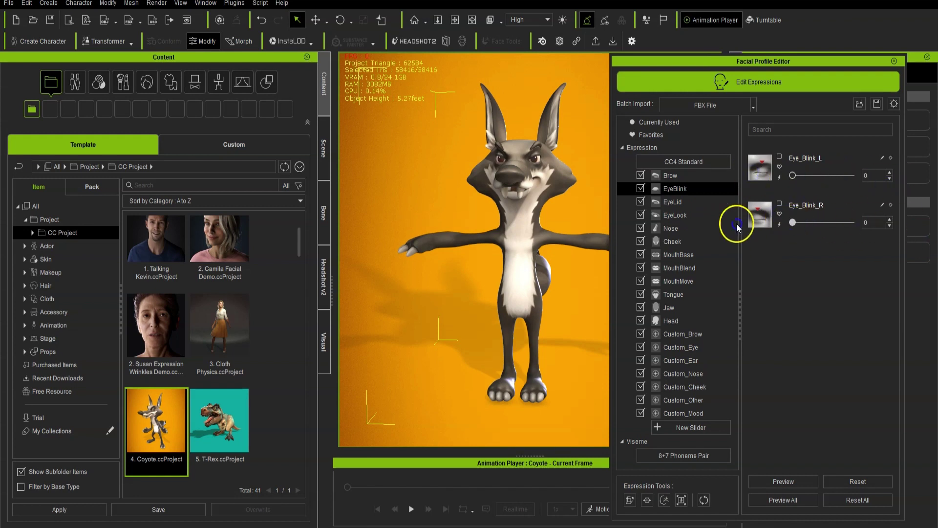
drag(794, 176, 709, 182)
scroll(537, 215, up, 2)
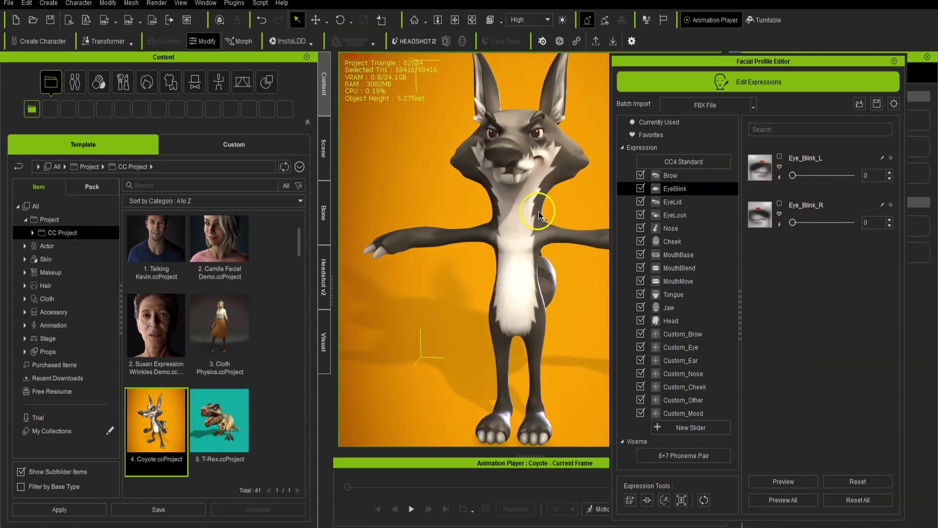
alt+right_drag(546, 162, 532, 204)
scroll(517, 218, up, 2)
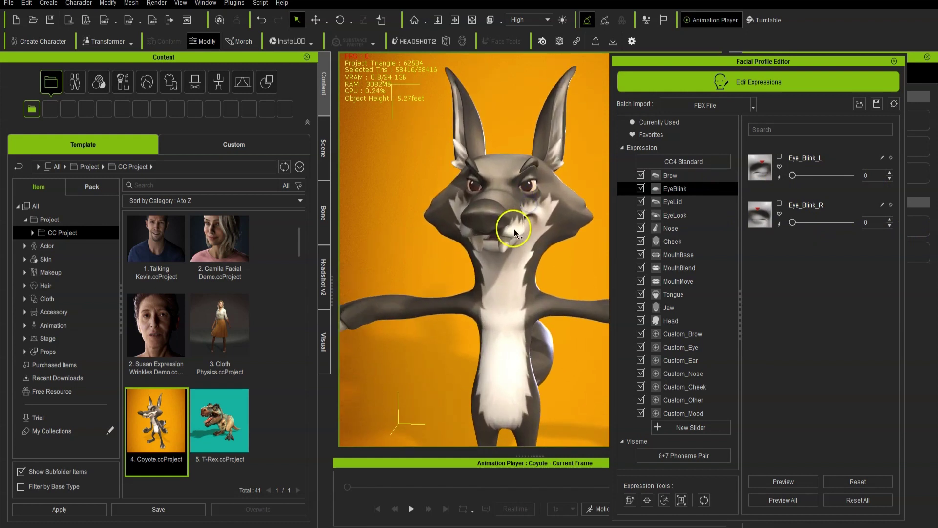
alt+drag(513, 225, 533, 219)
middle_drag(533, 218, 540, 209)
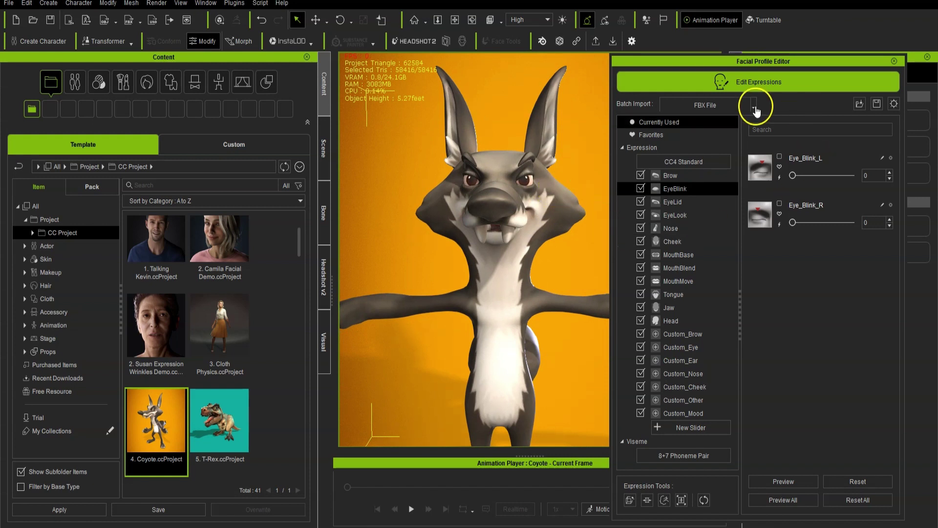
Set Eye_Blink_L and Eye_Blink_R to 100, and return Eye_Blink_L to 0 to preview a wink.
ctrl+click(712, 202)
ctrl+click(711, 202)
drag(792, 175, 867, 184)
drag(792, 222, 860, 224)
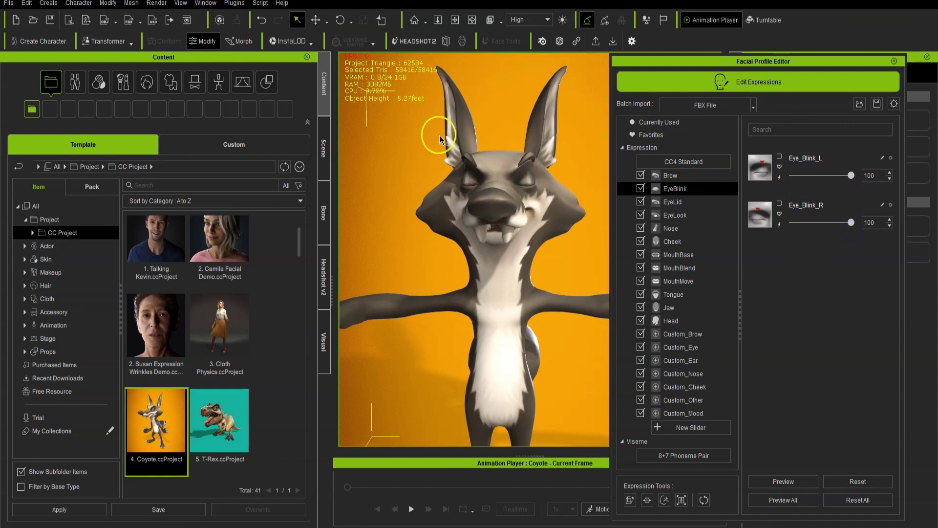
click(891, 158)
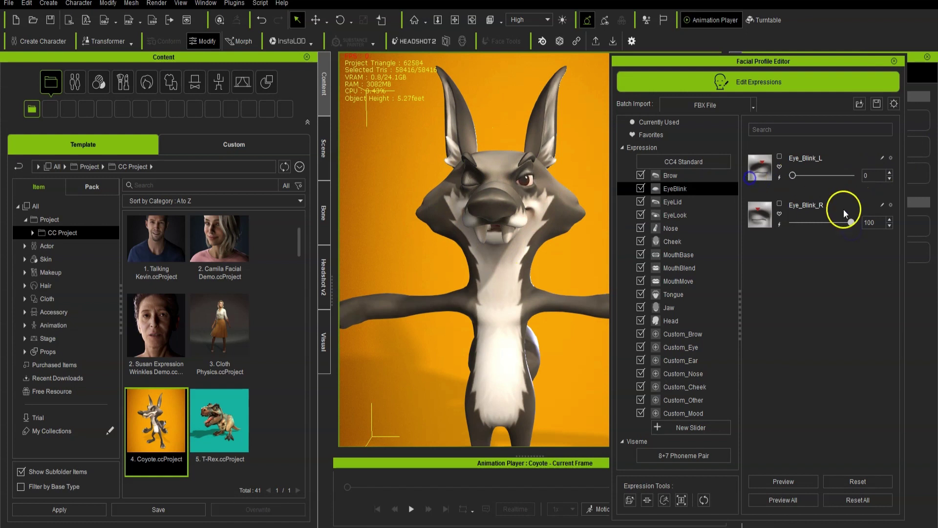
Set the MouthBase expression Mouth_Smile_L to 100 and examine the one-sided smile up close.
click(698, 282)
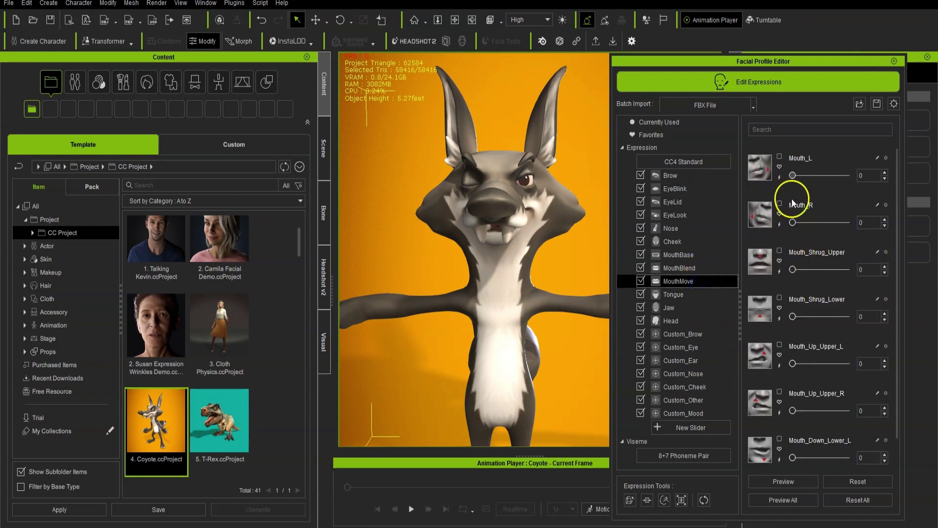
click(703, 255)
drag(792, 175, 901, 181)
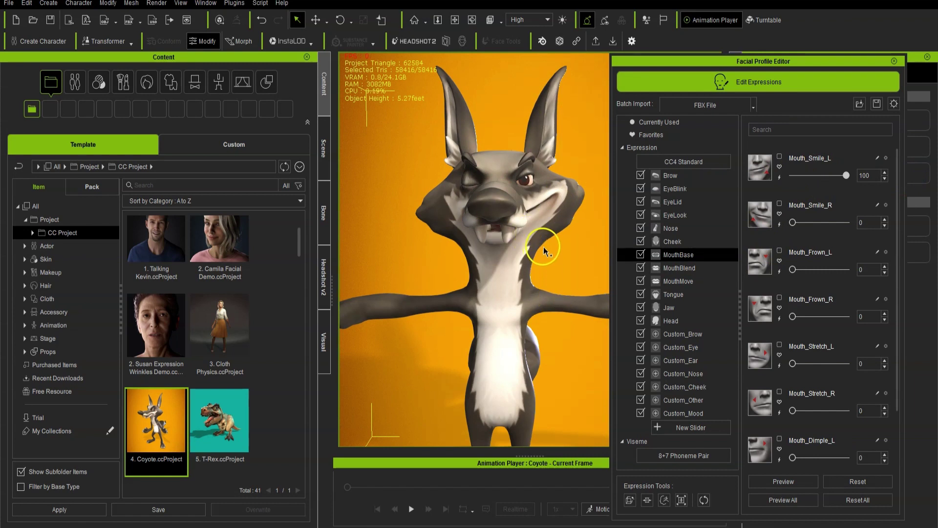
scroll(542, 235, up, 2)
right_drag(529, 240, 528, 240)
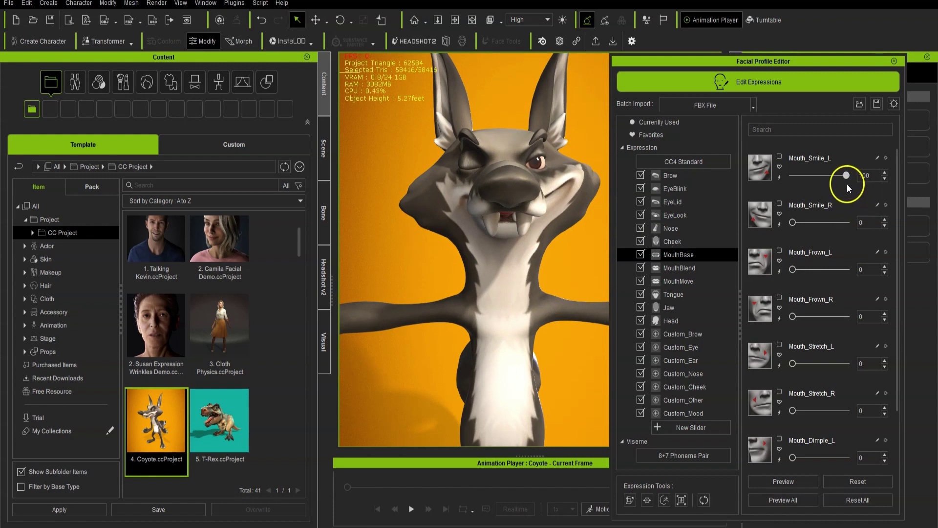
Return the Mouth_Smile_L and Eye_Blink_R expressions to 0.
drag(846, 184, 722, 185)
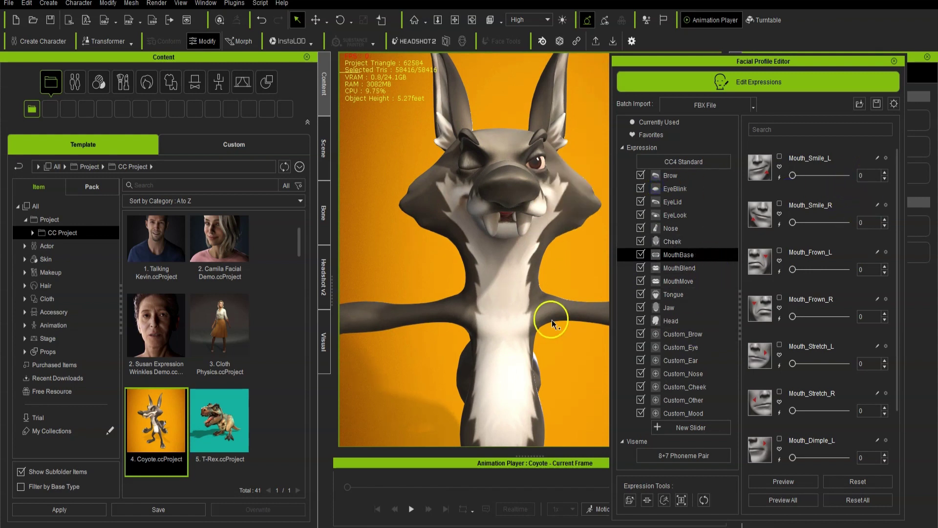
click(689, 188)
drag(851, 222, 630, 244)
scroll(544, 244, down, 1)
right_drag(561, 196, 553, 232)
scroll(529, 252, down, 2)
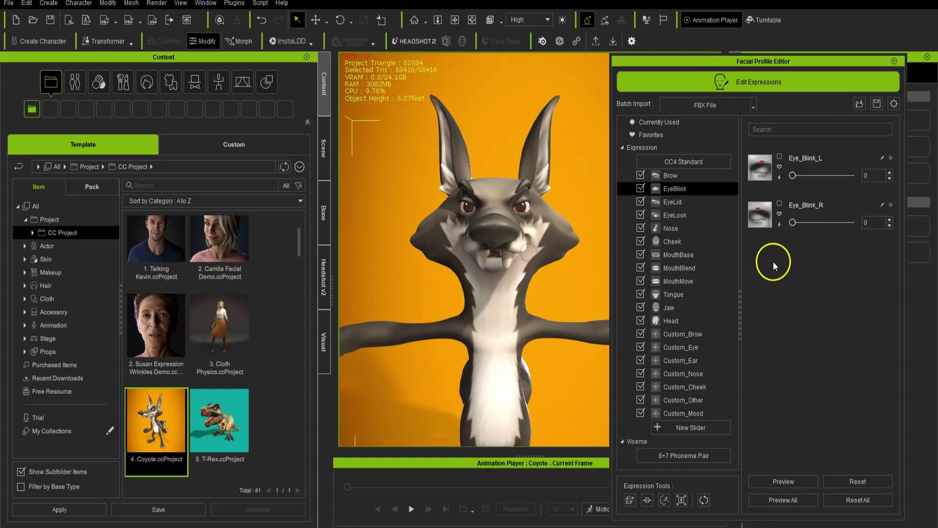
Preview the full smile with Mouth_Smile_L and Mouth_Smile_R at 100, and return both to 0.
click(699, 269)
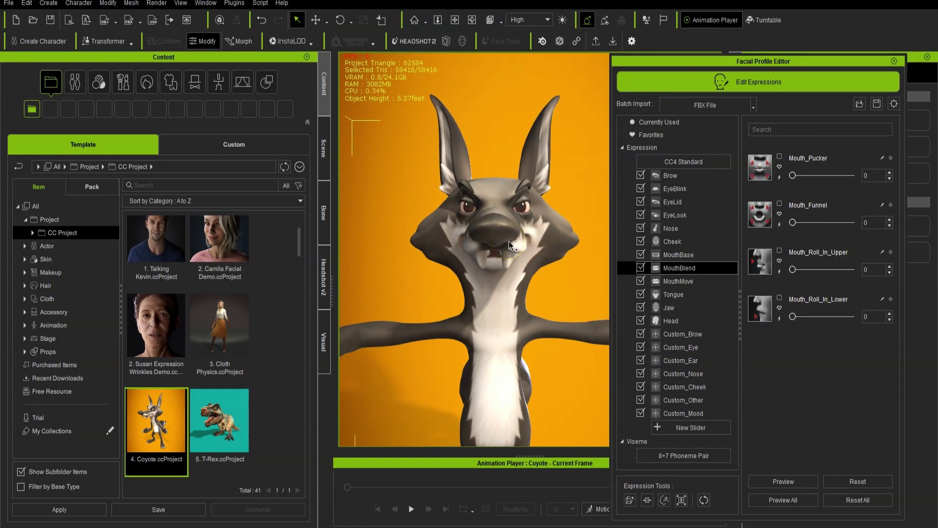
click(690, 255)
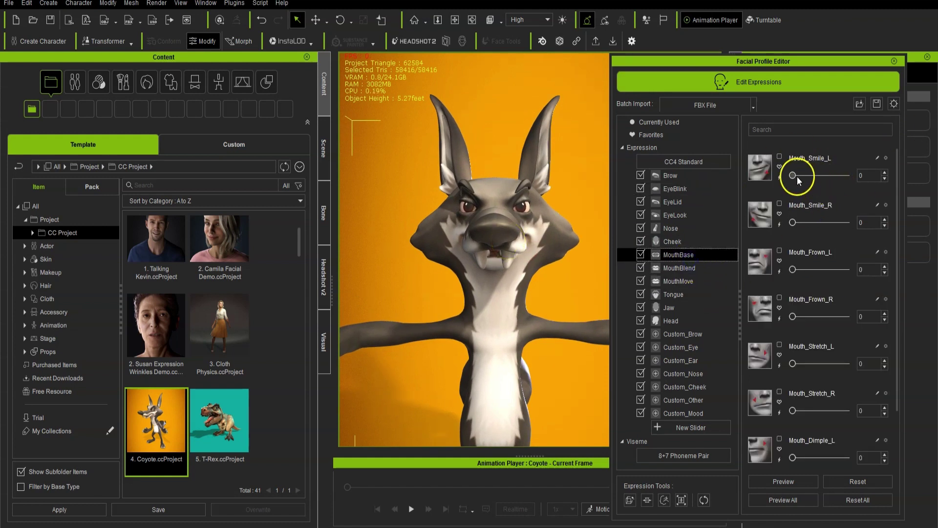
drag(793, 176, 846, 175)
drag(793, 223, 846, 223)
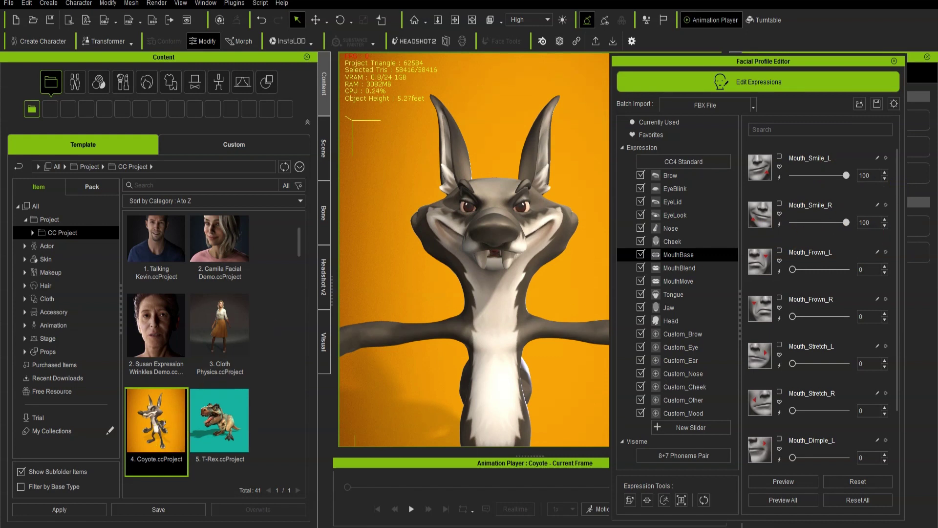
drag(846, 175, 792, 176)
drag(846, 223, 793, 222)
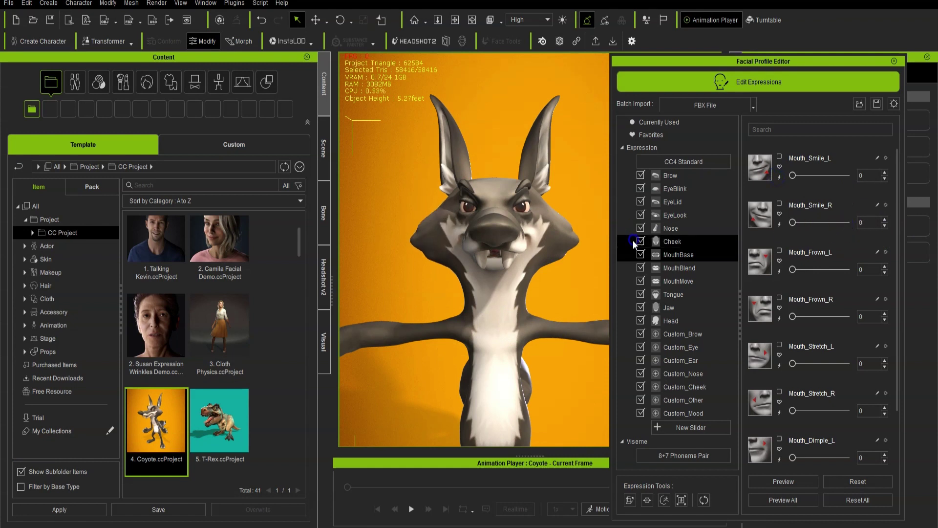
Send Coyote_Mesh to ZBrush through GoZ for sculpting the expression.
click(664, 499)
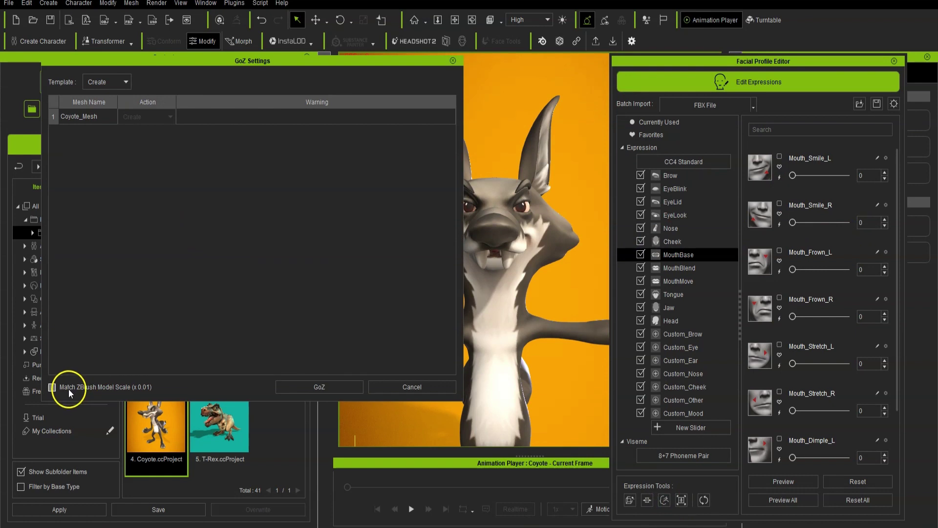
click(335, 387)
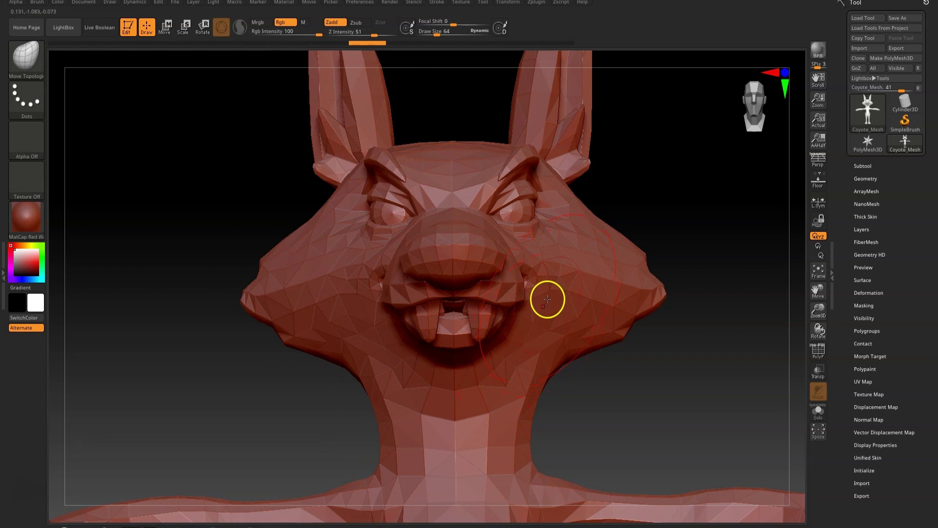
Pull the corners of the mouth outward and upward with the Move Topological brush to sculpt a wide symmetrical smile.
mouse_move(534, 279)
mouse_down()
mouse_move(591, 270)
mouse_move(592, 282)
mouse_move(580, 268)
mouse_up()
drag(666, 381, 636, 381)
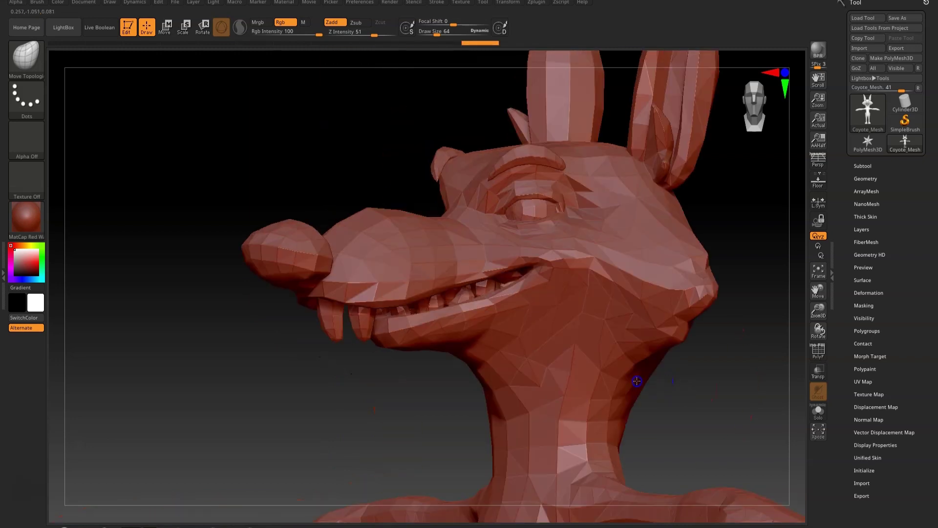
mouse_move(513, 272)
mouse_down()
mouse_move(593, 300)
mouse_move(582, 265)
mouse_move(576, 290)
mouse_up()
drag(691, 388, 394, 310)
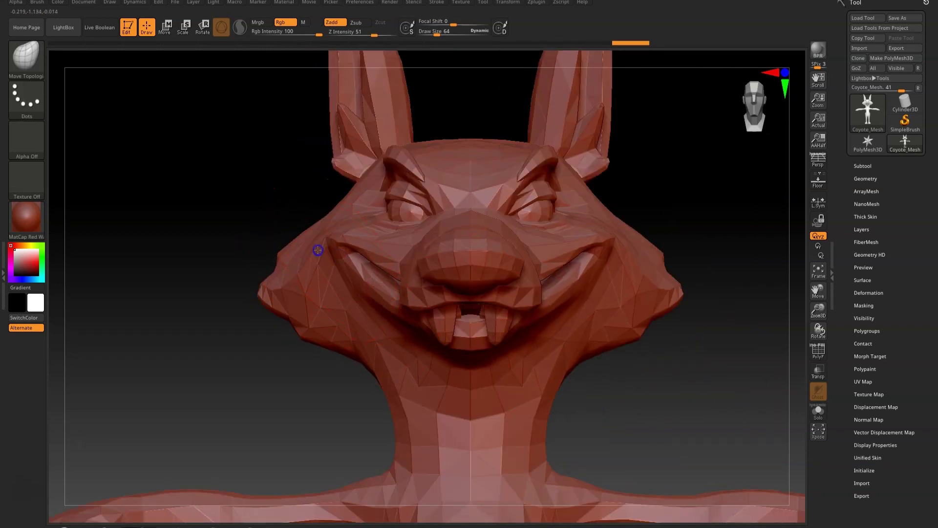
Enlarge the brush Draw Size to about 114 and push both cheeks slightly upward and outward.
drag(429, 35, 442, 34)
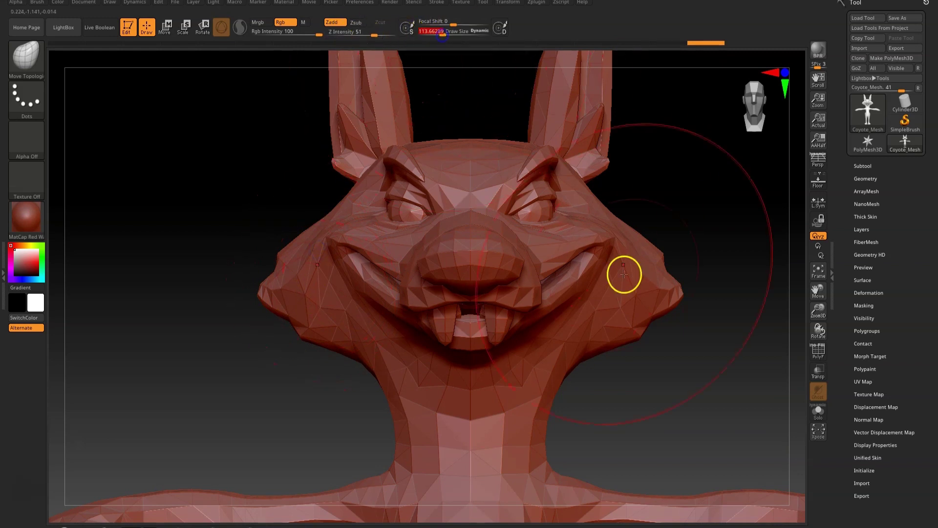
drag(624, 273, 628, 259)
drag(659, 292, 662, 278)
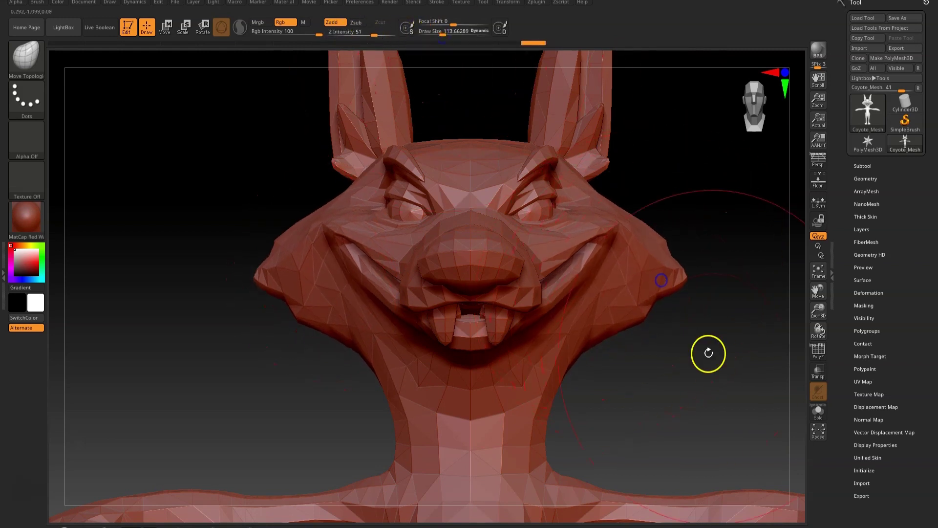
Send the sculpted mesh back to Character Creator with GoZ and update it with Match CC Model Scale (x100) enabled.
click(882, 73)
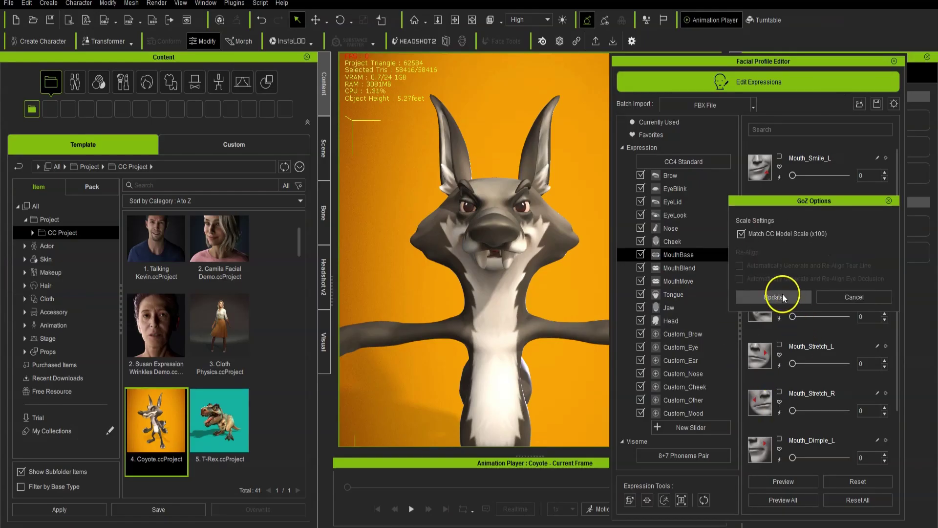
click(777, 297)
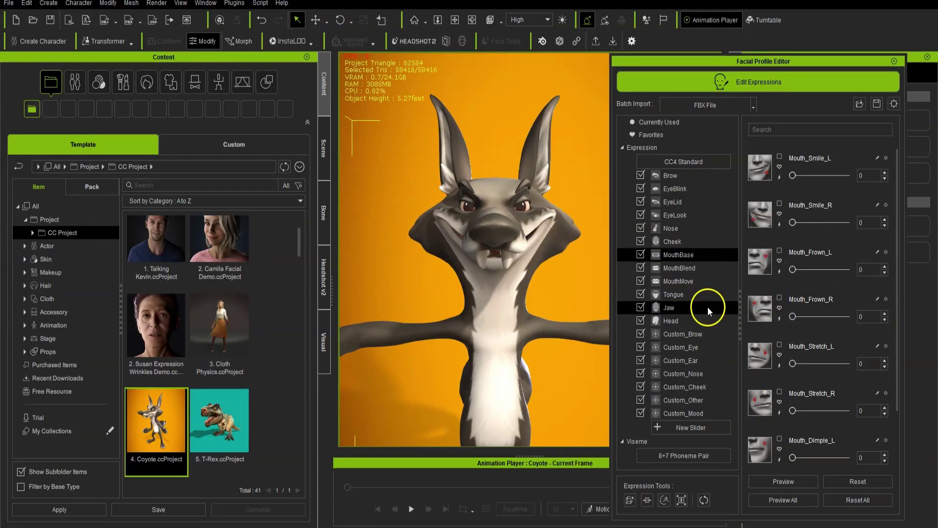
Store the sculpted smile as the Mouth_Smile_L and Mouth_Smile_R expressions, checking each slider.
right_drag(580, 279, 535, 272)
scroll(536, 272, up, 1)
right_drag(495, 219, 547, 224)
middle_drag(548, 225, 538, 218)
right_drag(539, 219, 532, 250)
middle_drag(480, 284, 506, 283)
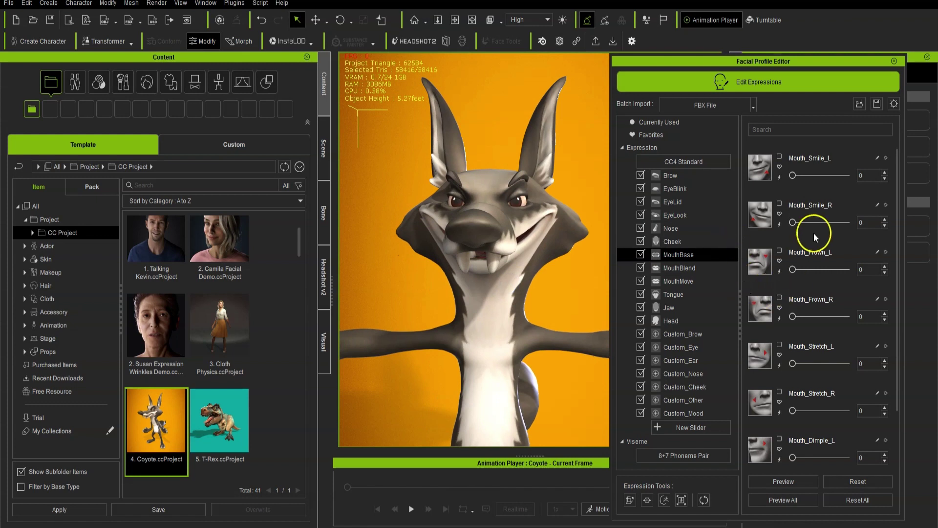
click(779, 176)
drag(847, 176, 721, 183)
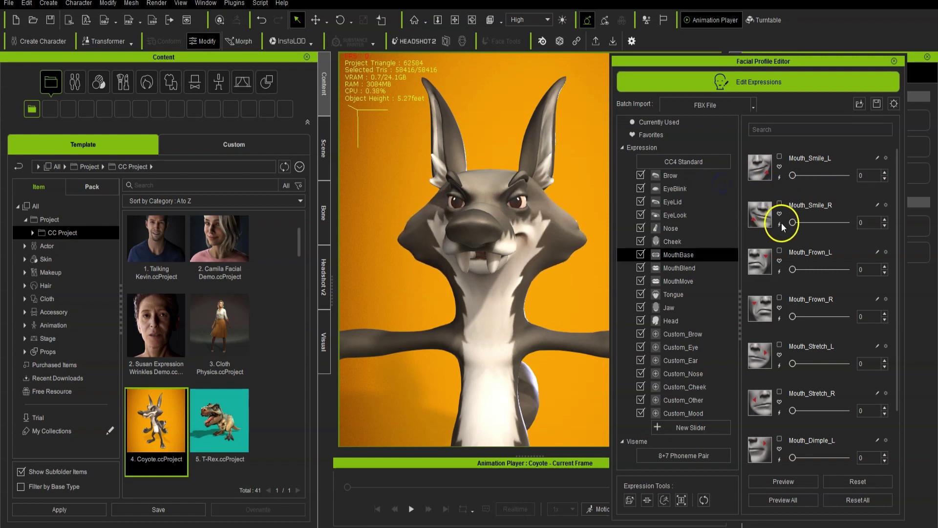
drag(793, 176, 876, 176)
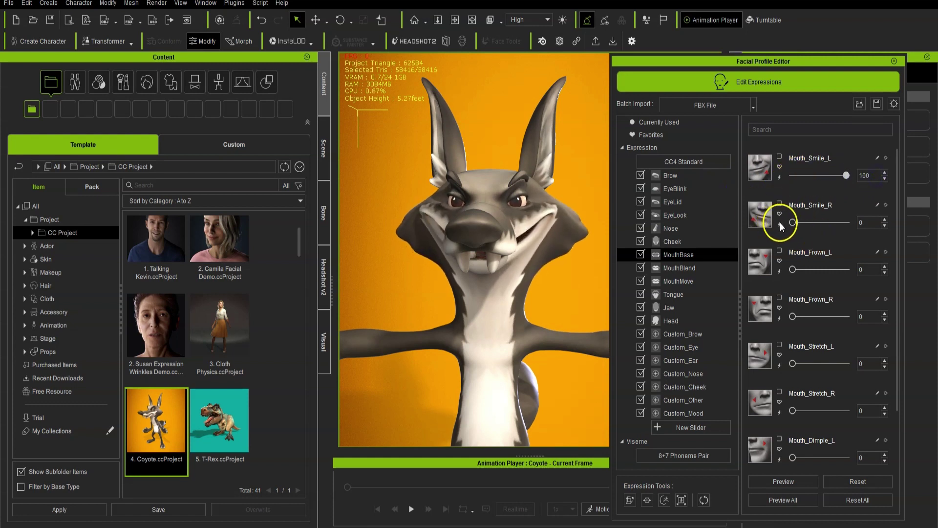
drag(846, 222, 793, 223)
Set Mouth_Smile_L and Mouth_Smile_R to 100 to preview the two new smile expressions combined.
drag(792, 175, 886, 188)
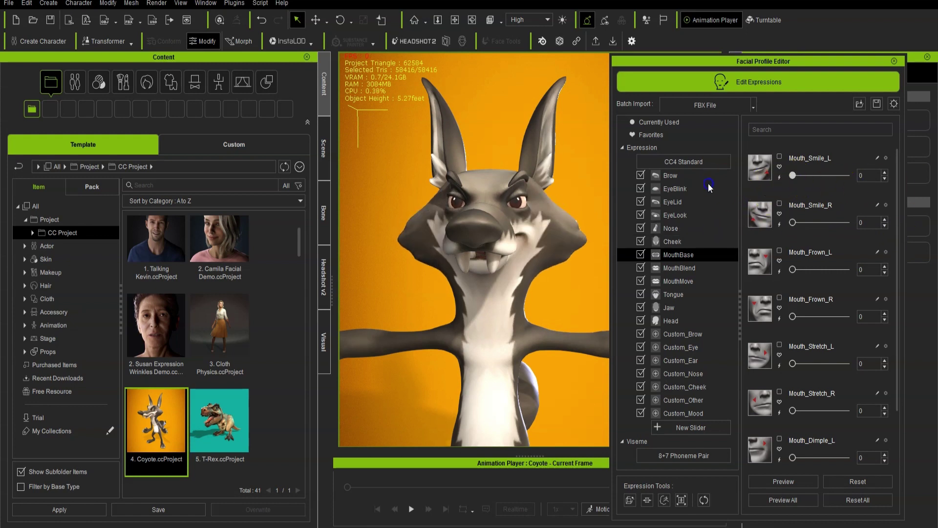
drag(792, 223, 887, 244)
drag(846, 175, 923, 193)
drag(847, 223, 916, 221)
drag(847, 176, 928, 202)
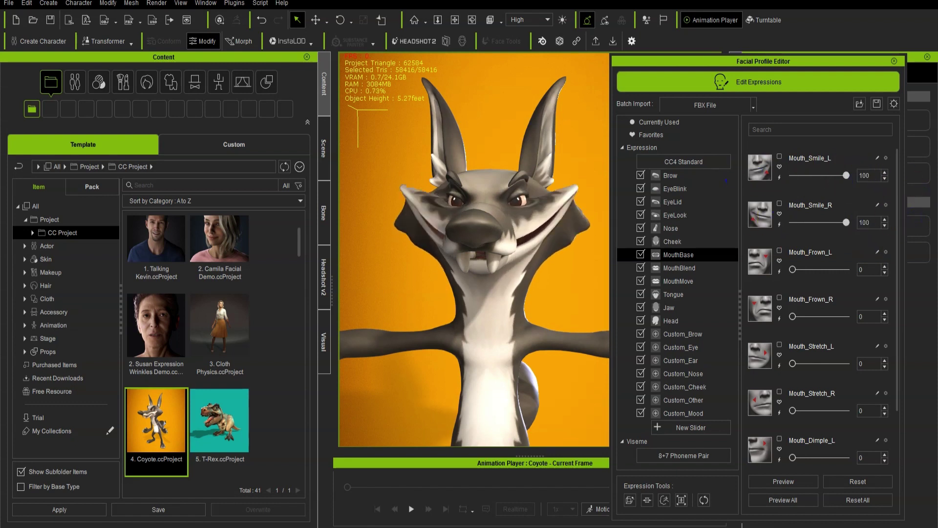
drag(846, 223, 896, 234)
drag(850, 178, 905, 193)
Return both smile sliders to 0, end expression editing and close the Facial Profile Editor.
drag(847, 175, 766, 183)
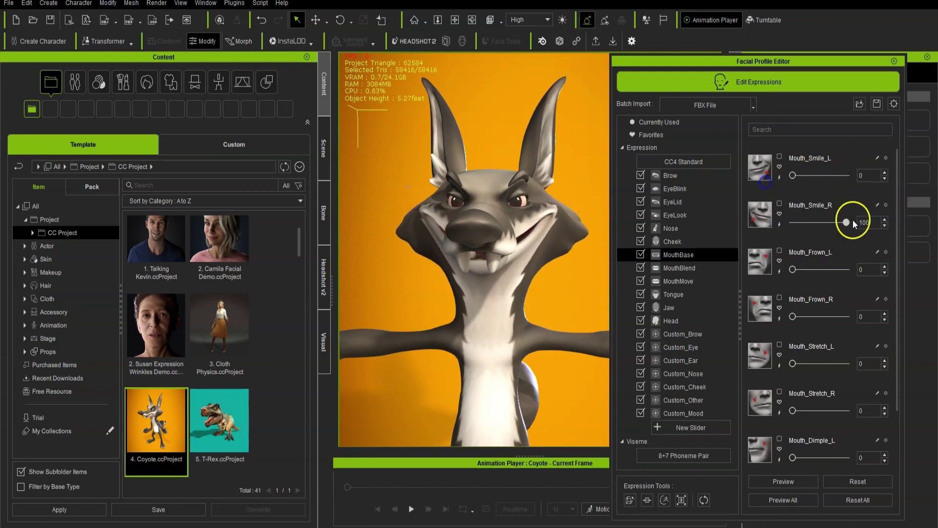
drag(848, 223, 654, 221)
click(760, 86)
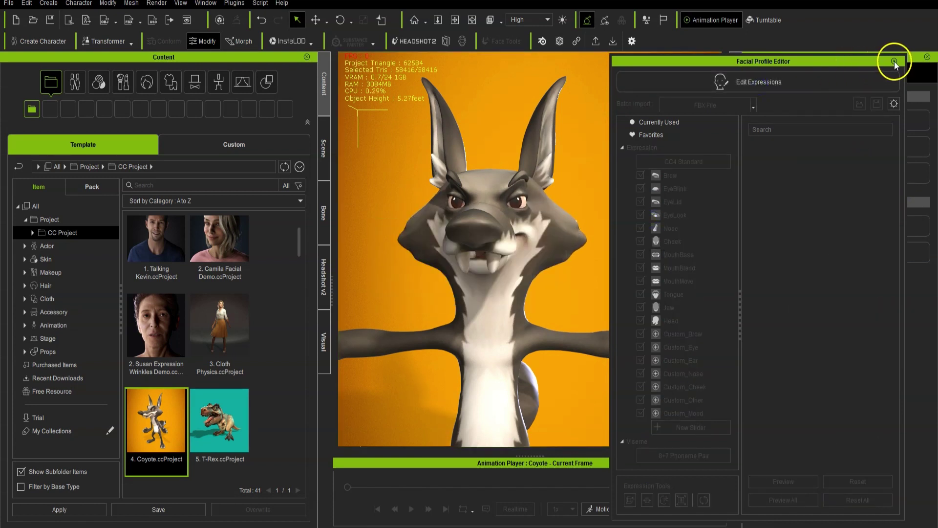
click(894, 60)
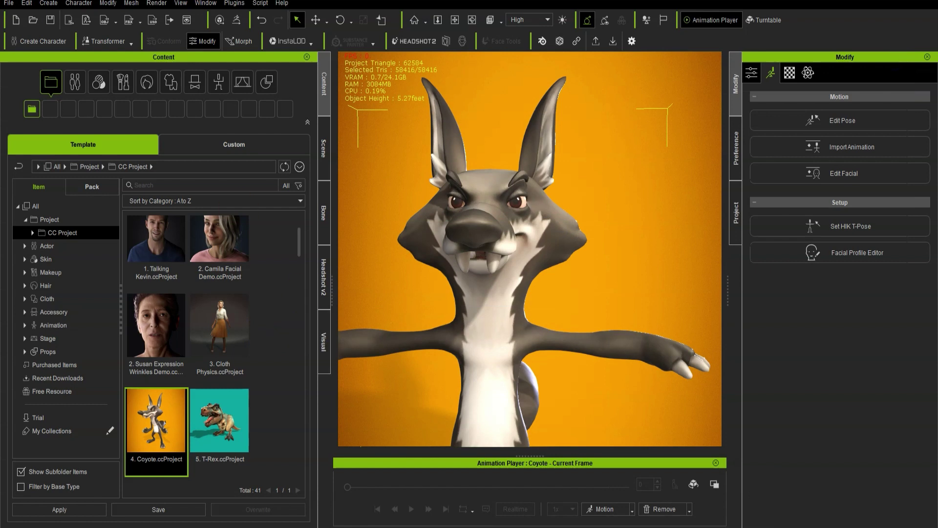
Export the Coyote as FBX for Blender with Mesh and Motion, using Current Pose as the included motion.
click(9, 3)
mouse_move(57, 104)
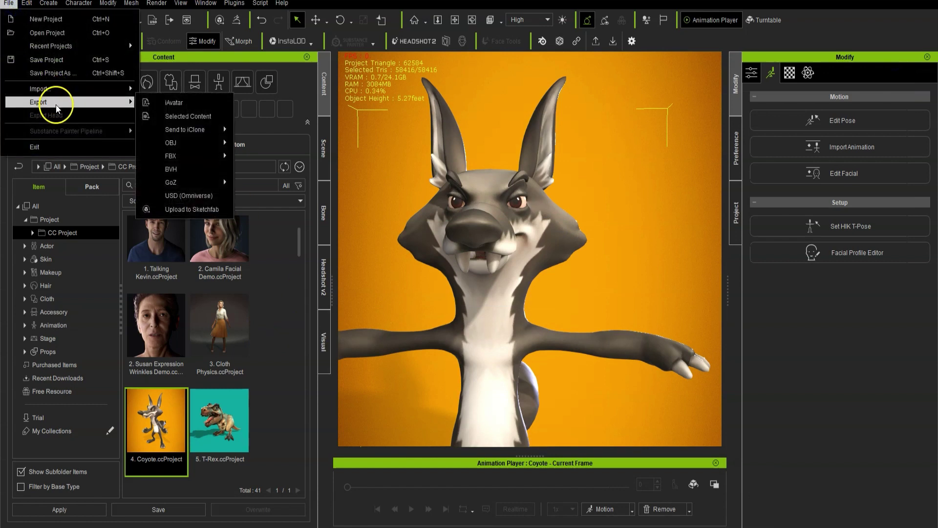
click(133, 100)
click(9, 3)
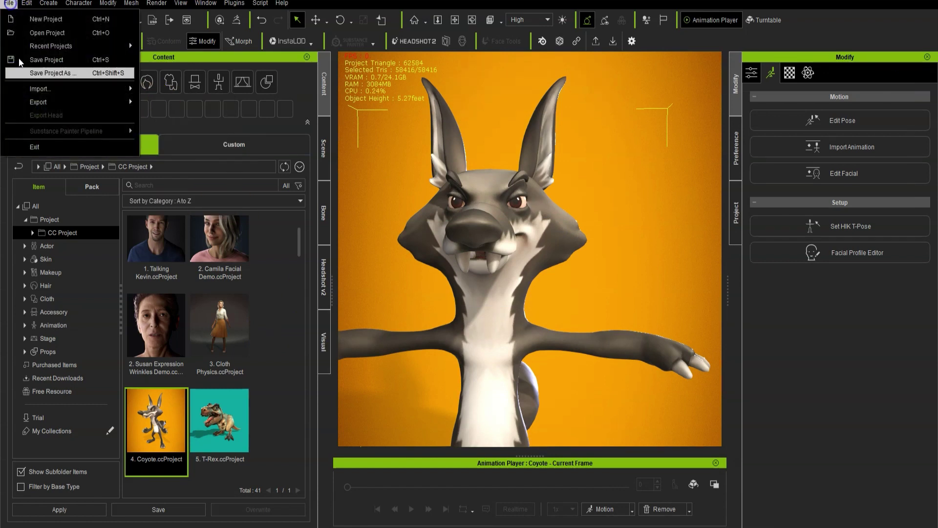
mouse_move(58, 105)
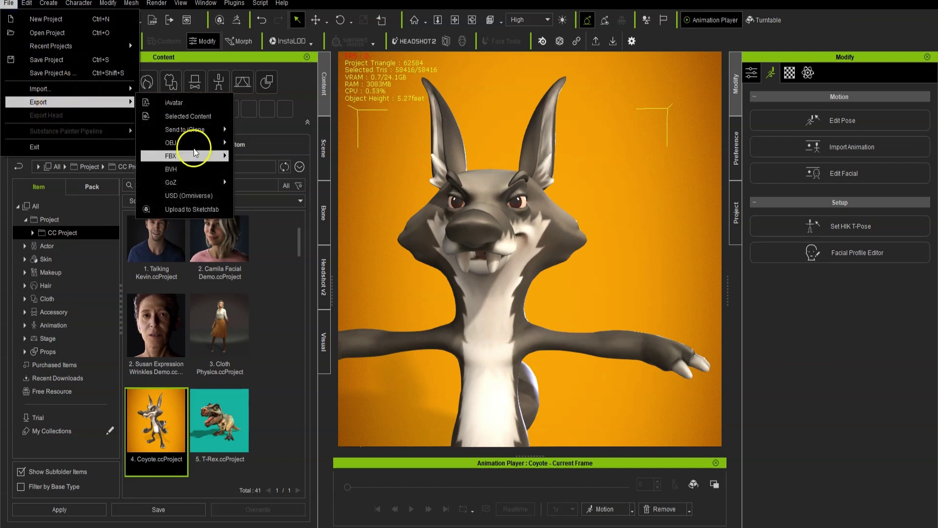
mouse_move(193, 154)
click(292, 170)
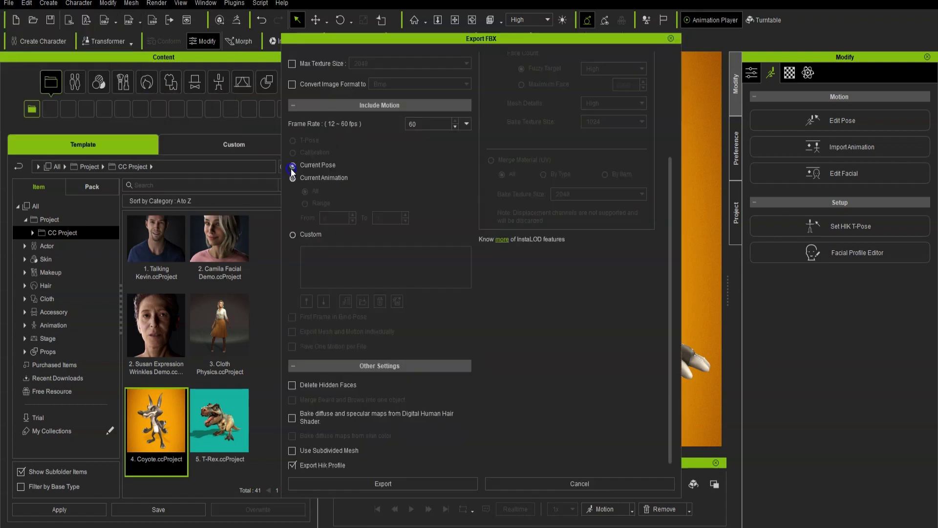
scroll(461, 205, up, 3)
click(339, 58)
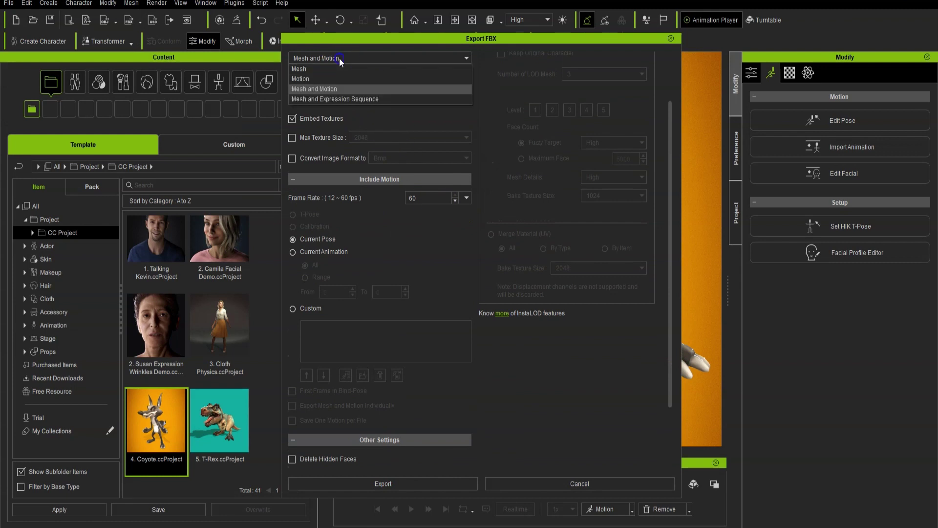
scroll(461, 295, up, 3)
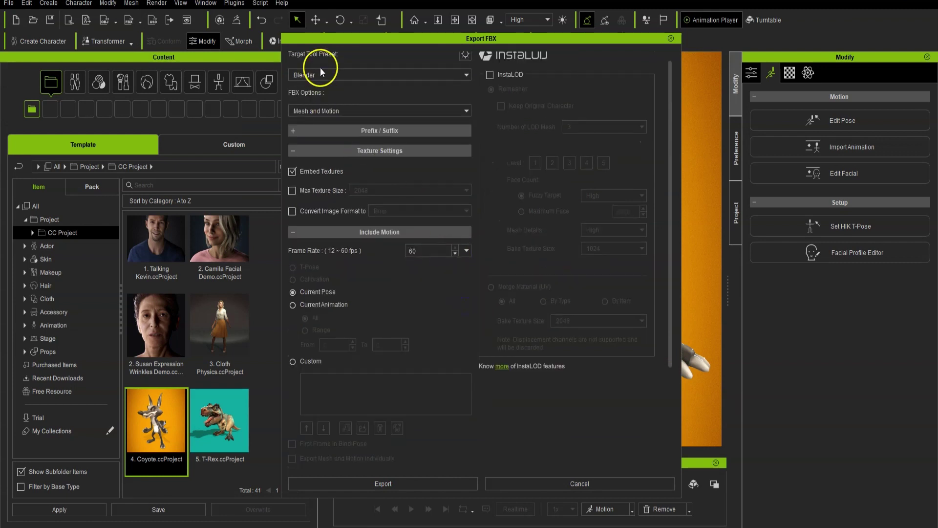
scroll(417, 366, down, 5)
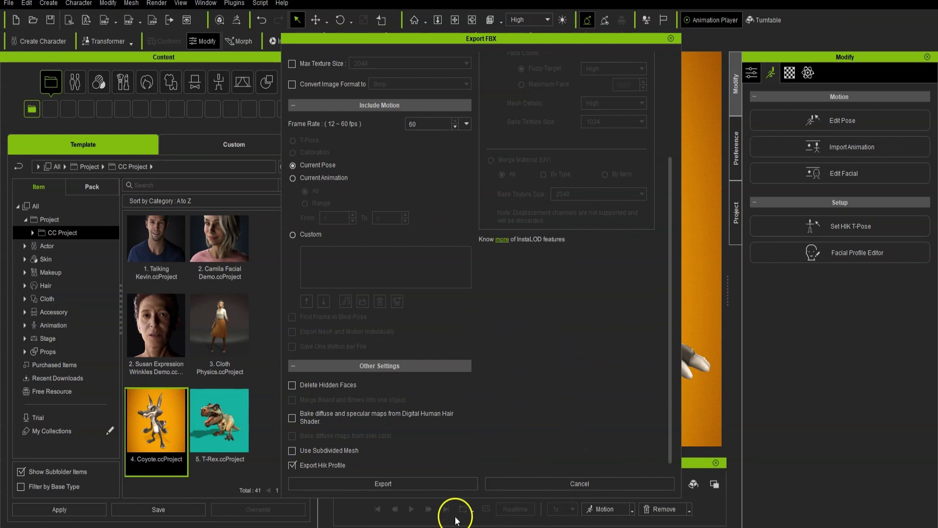
click(430, 484)
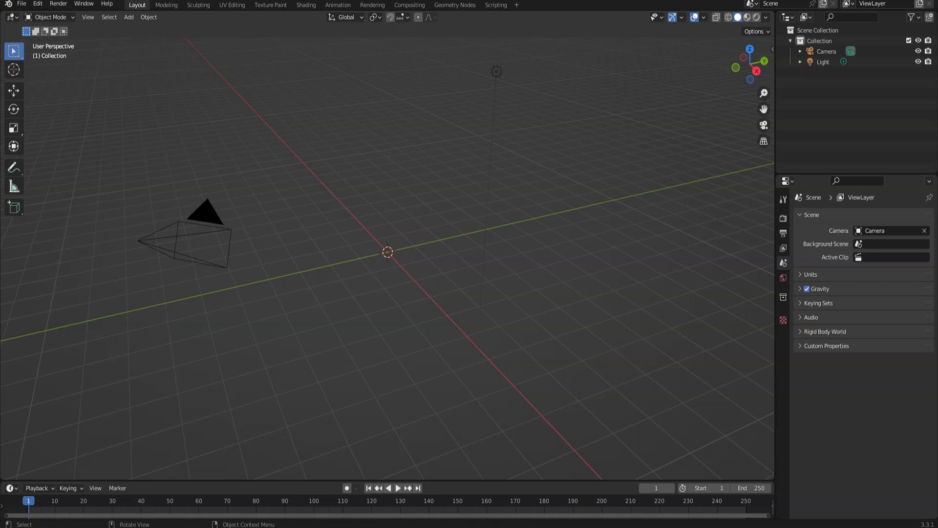
In Blender, put the imported Coyote_Mesh in Edit Mode and select its Mouth_Smile_L shape key.
scroll(379, 234, up, 8)
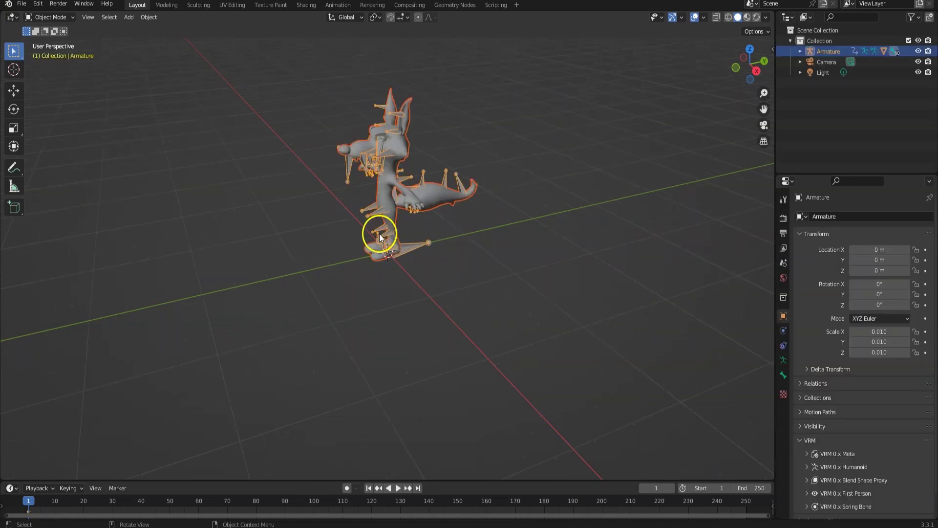
middle_drag(462, 195, 566, 118)
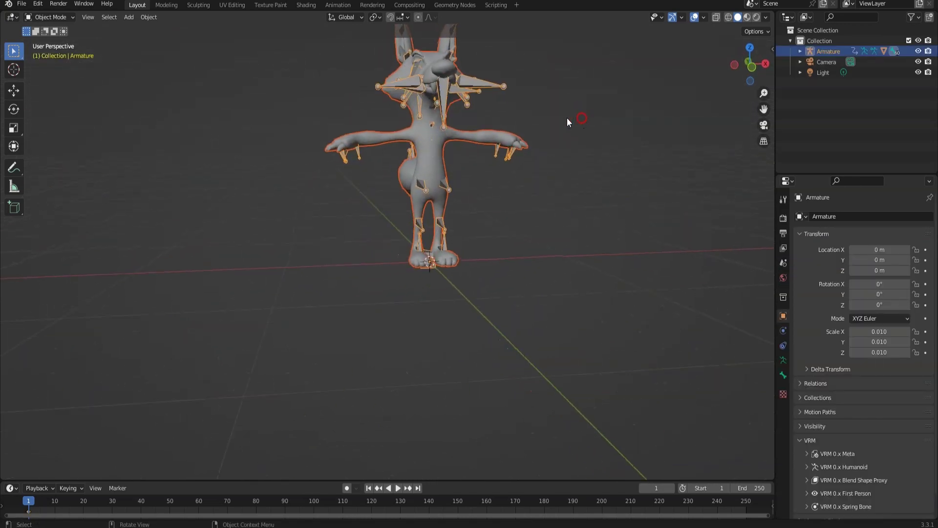
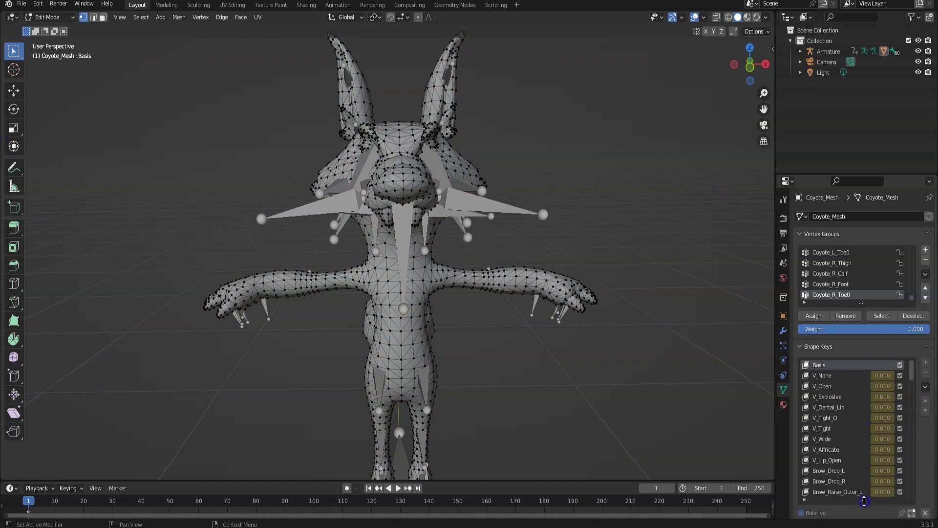
drag(911, 370, 913, 410)
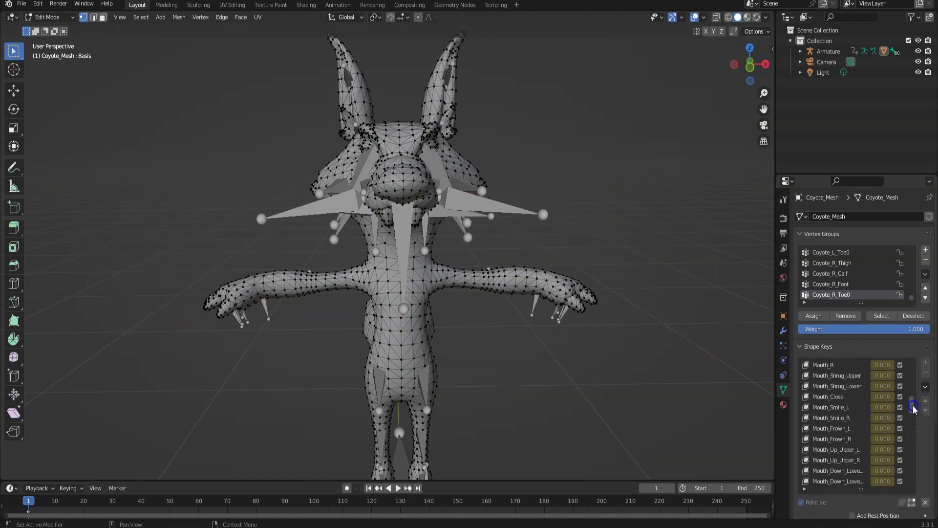
click(879, 408)
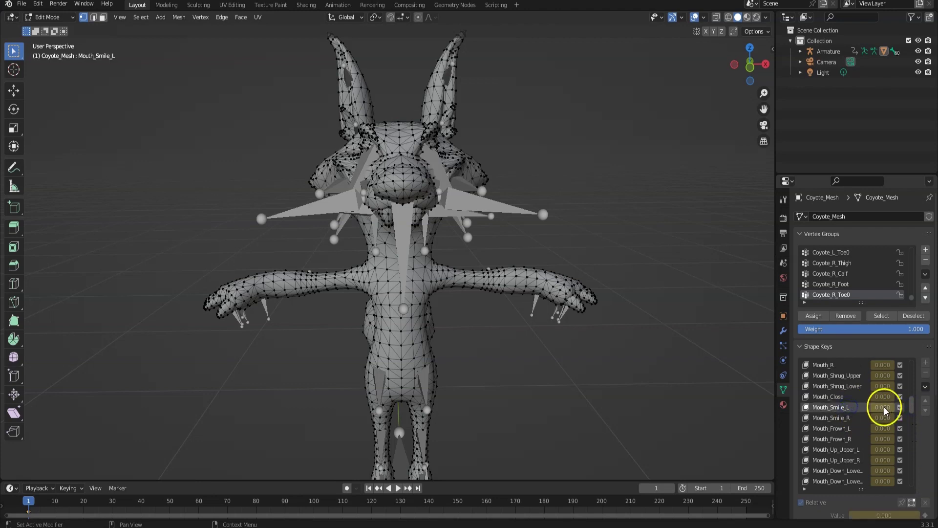
Switch to wireframe shading and box-select all vertices on the character's right half of the head.
middle_drag(524, 296, 521, 289)
click(728, 17)
click(651, 148)
drag(290, 31, 401, 260)
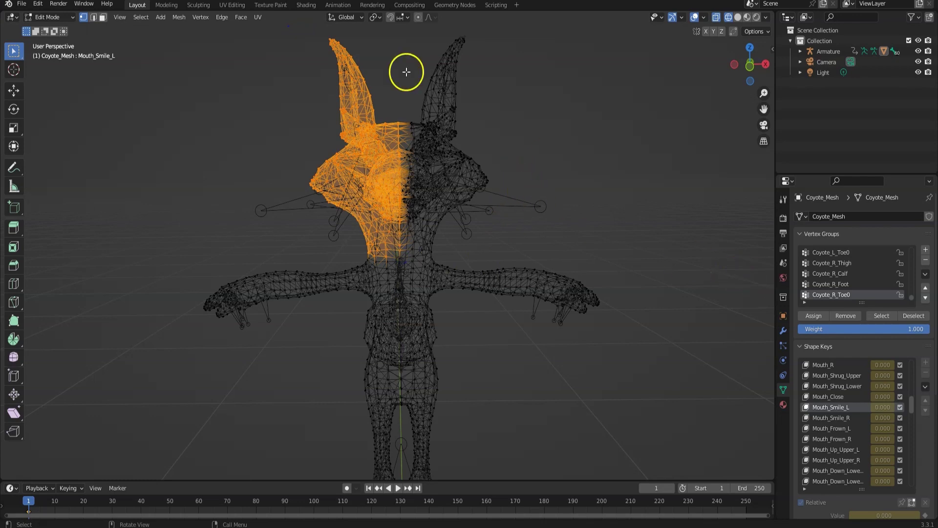
Blend the selected vertices from the Basis shape at 1.000 with Add disabled, and clear the selection.
click(175, 21)
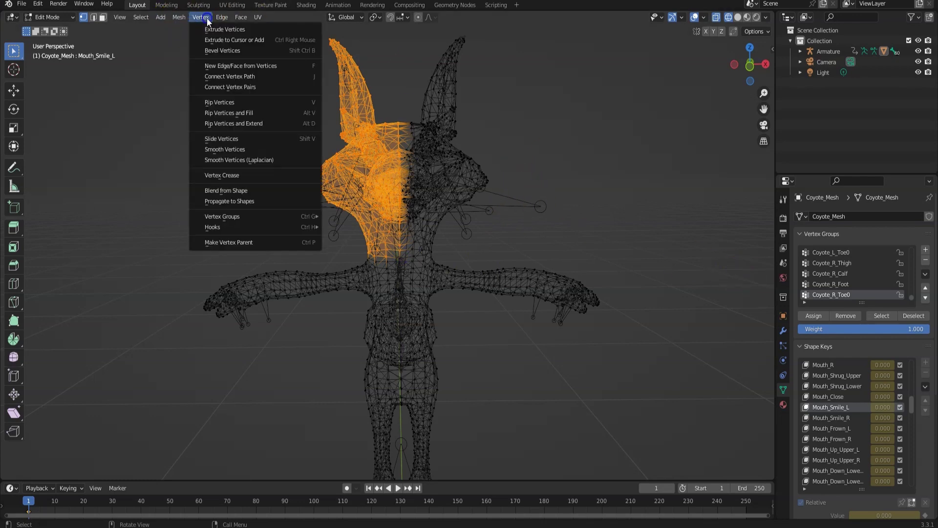
click(269, 189)
click(63, 472)
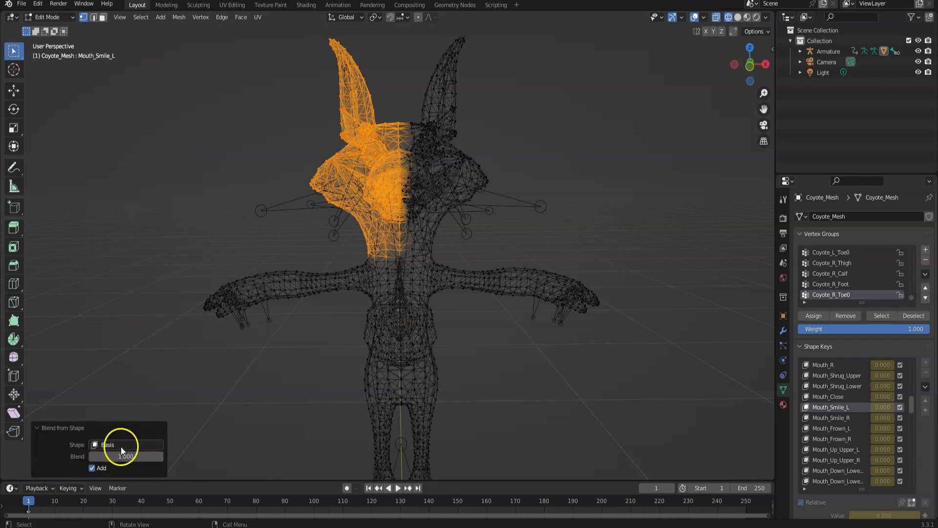
click(92, 467)
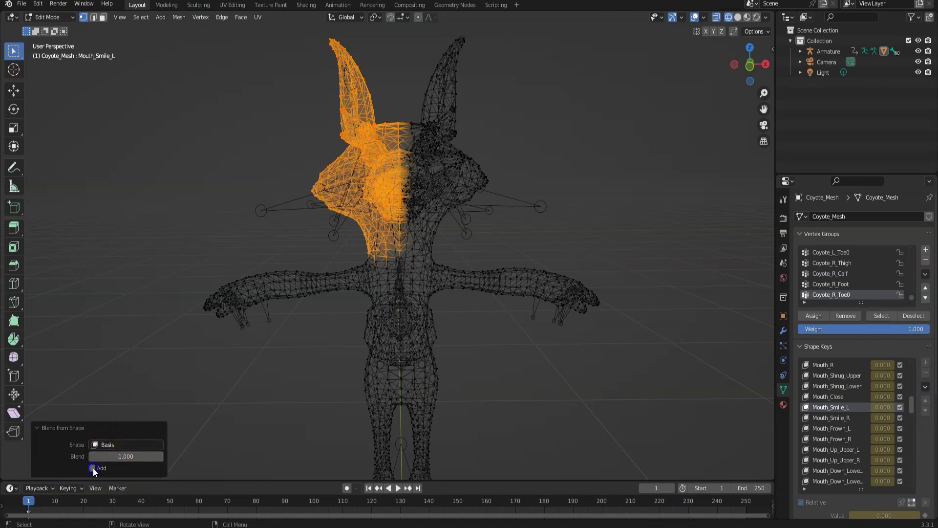
click(577, 176)
For Mouth_Smile_R, blend the character's left half of the head from Basis with Add disabled, and clear the selection.
click(849, 418)
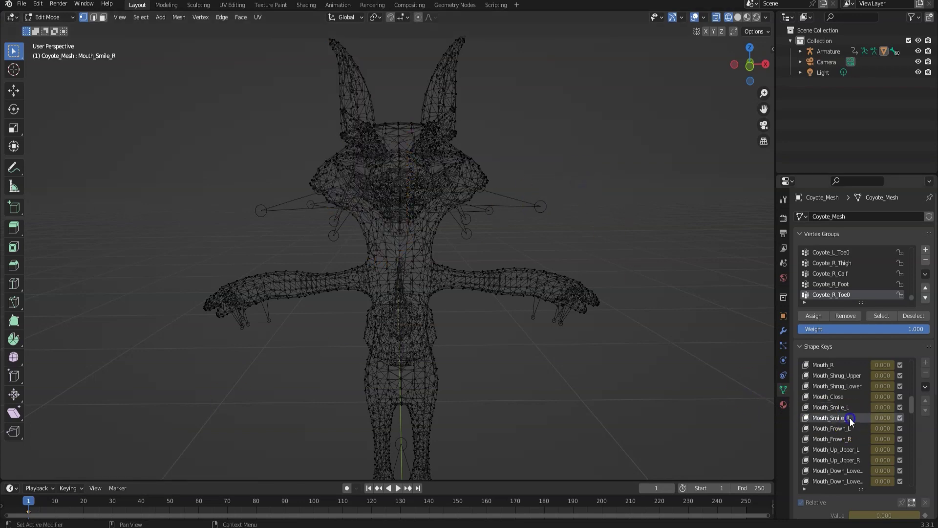
drag(532, 28, 399, 263)
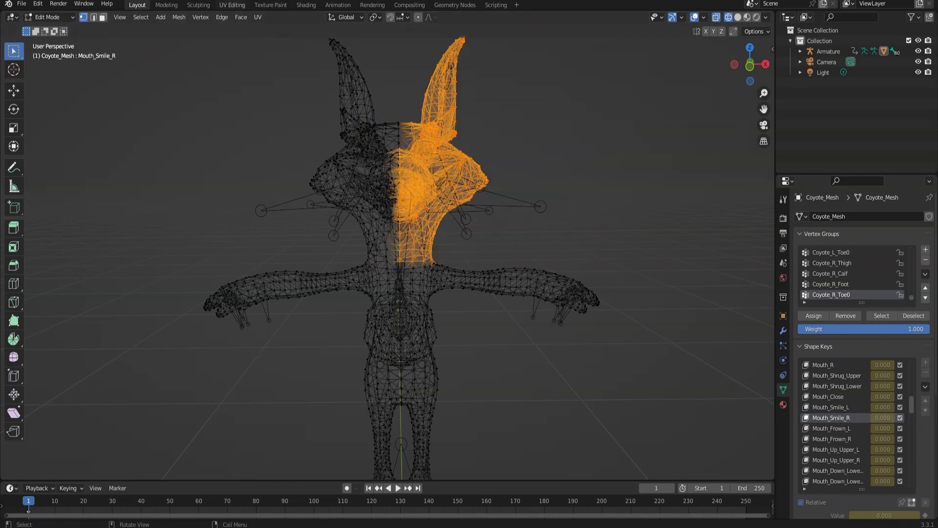
click(200, 17)
click(252, 191)
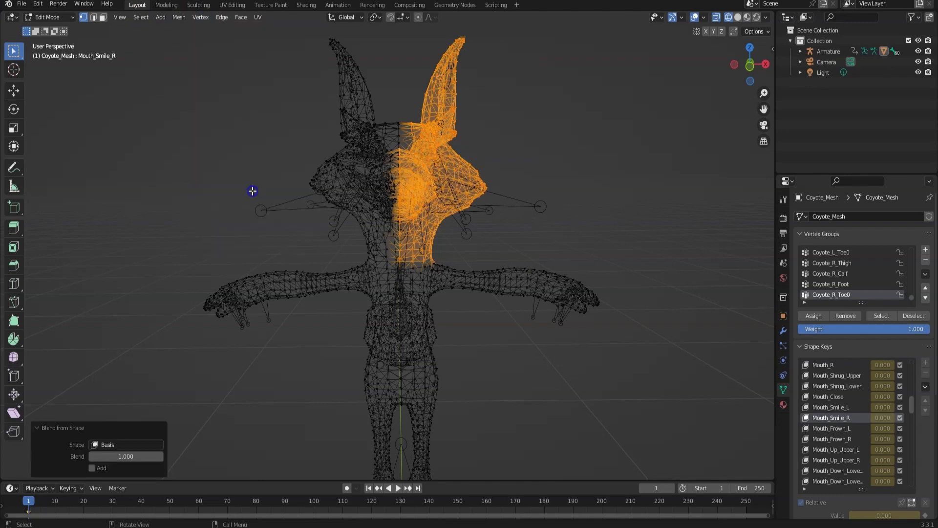
click(93, 468)
click(93, 468)
click(497, 386)
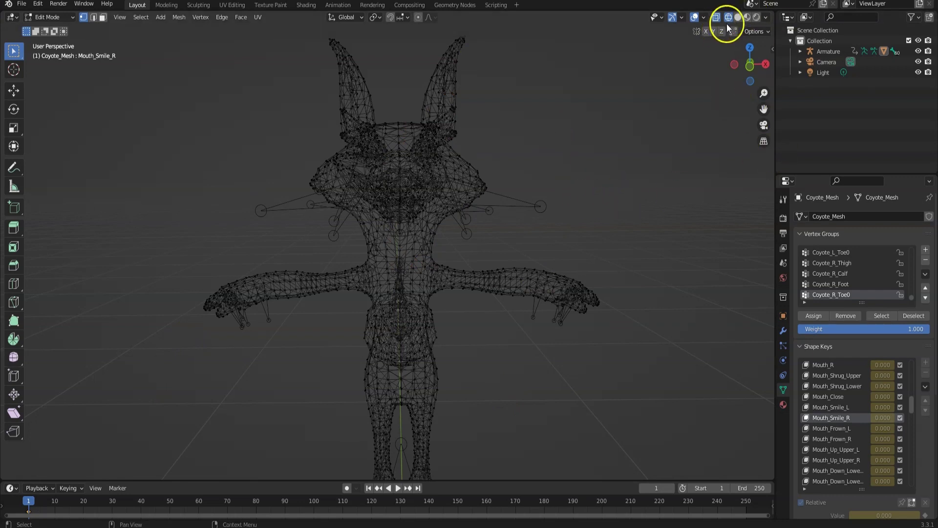
Restore solid viewport shading and return the Coyote mesh to Object Mode.
click(746, 18)
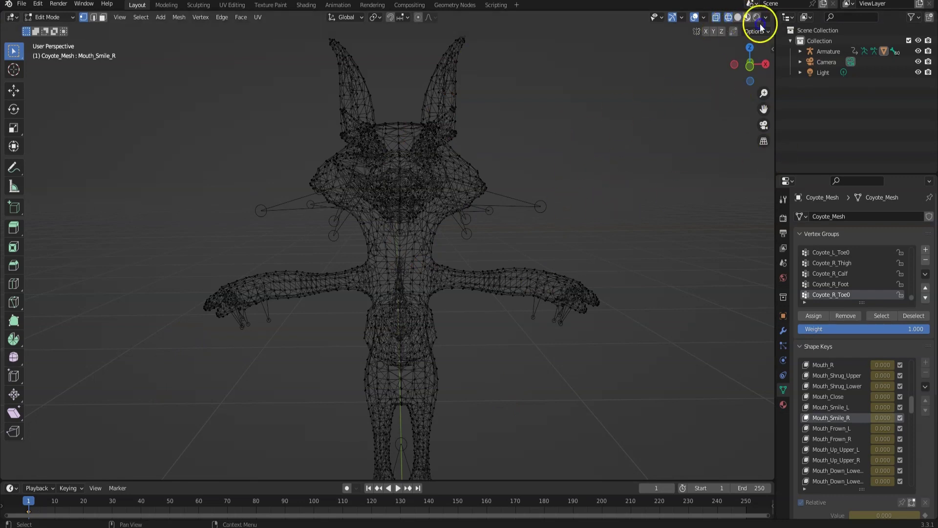
click(737, 17)
key(Tab)
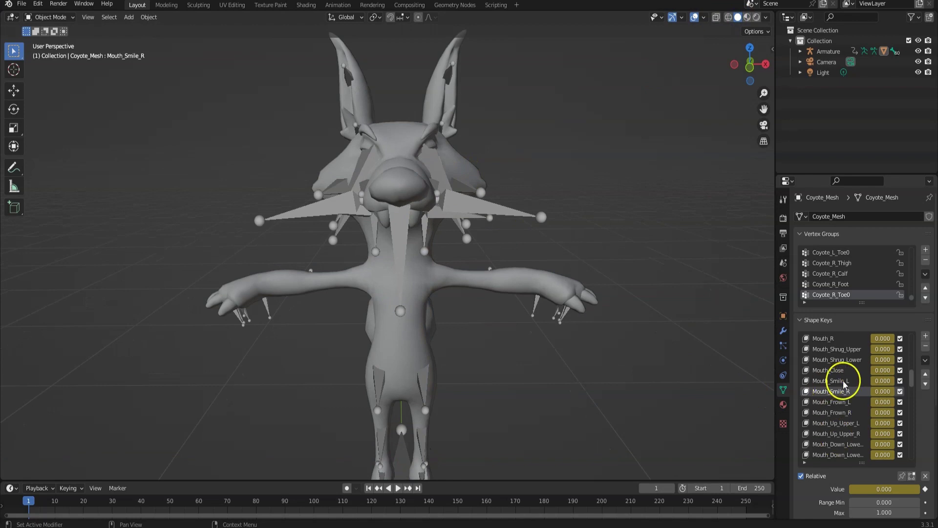
Preview the Mouth_Smile_L and Mouth_Smile_R shape keys one at a time at 1.000, returning each to 0.
click(830, 381)
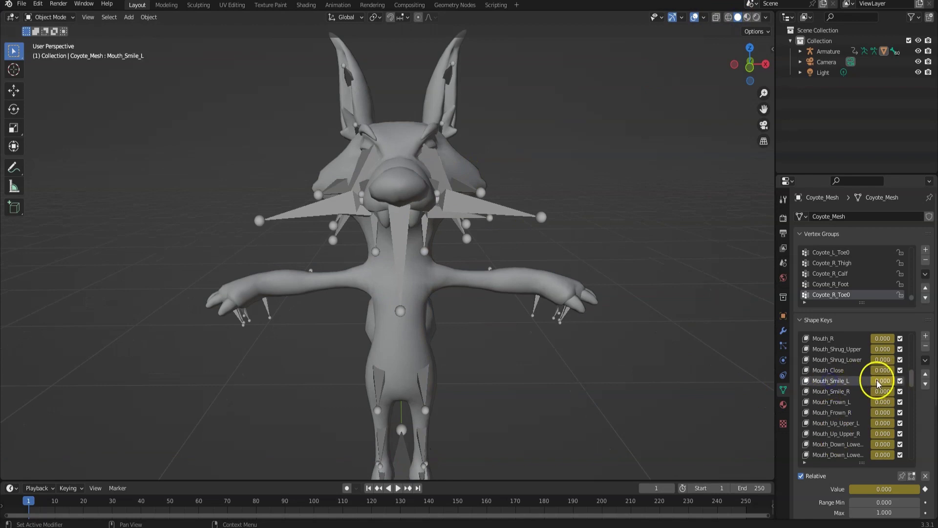
drag(881, 381, 909, 380)
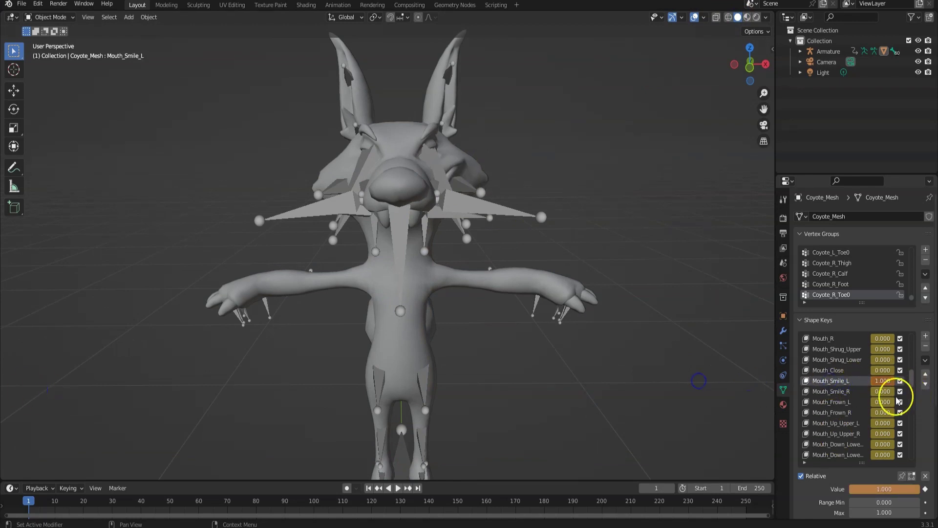
key(Return)
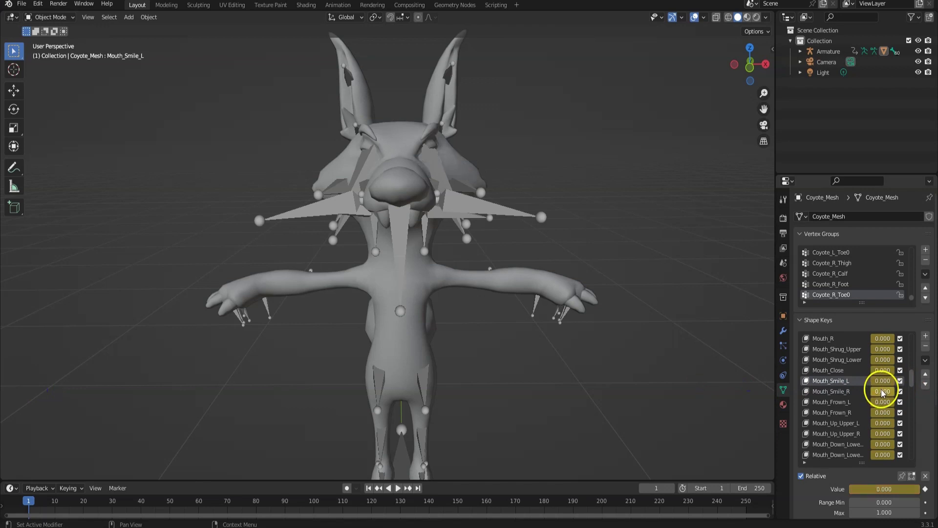
click(880, 391)
text(1)
key(Return)
click(882, 391)
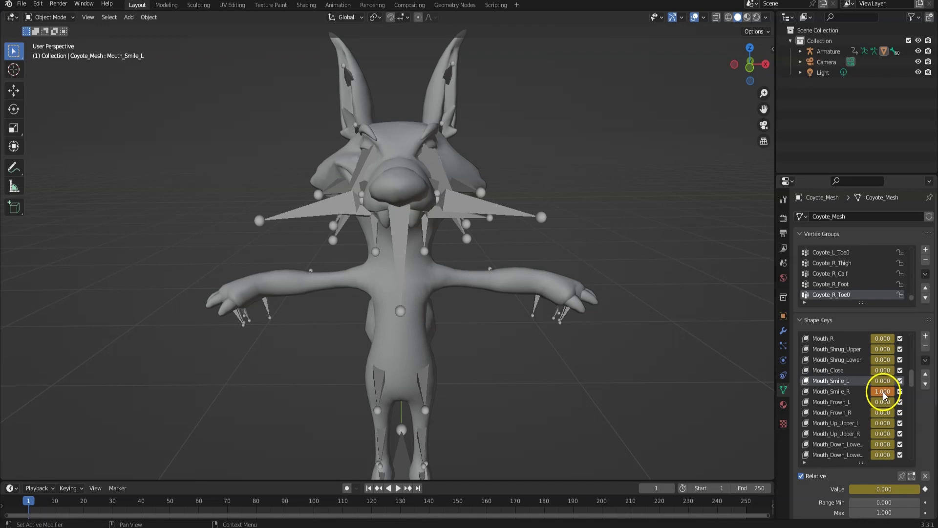
text(0)
key(Return)
middle_drag(400, 252, 477, 223)
scroll(508, 219, down, 3)
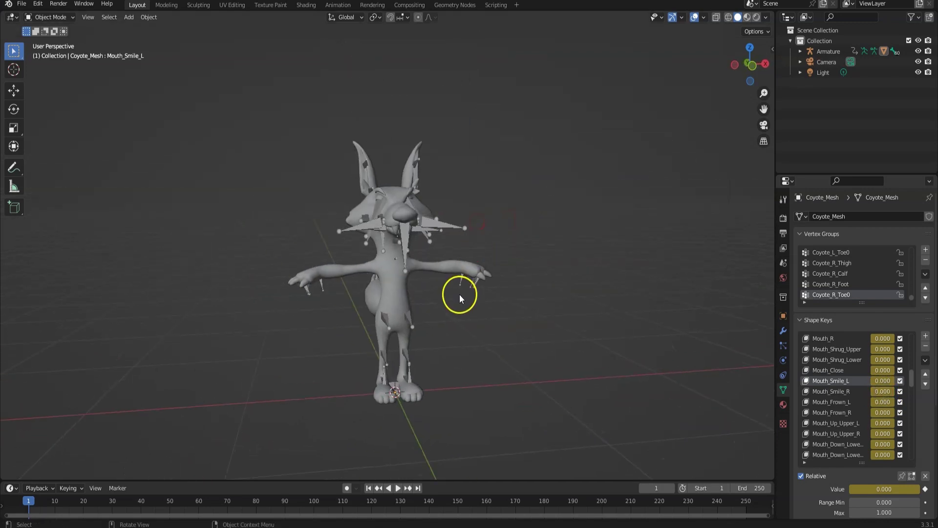
scroll(866, 345, down, 7)
scroll(547, 222, up, 4)
scroll(547, 219, down, 4)
mouse_move(549, 243)
middle_down()
mouse_move(538, 256)
mouse_move(546, 251)
middle_up()
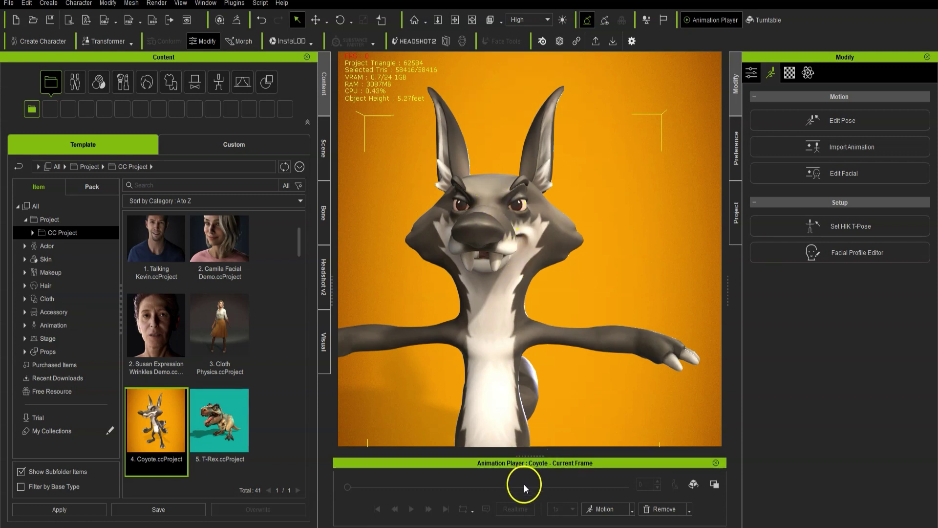
Switch to Blender and look through the file formats available for exporting the model.
mouse_move(557, 526)
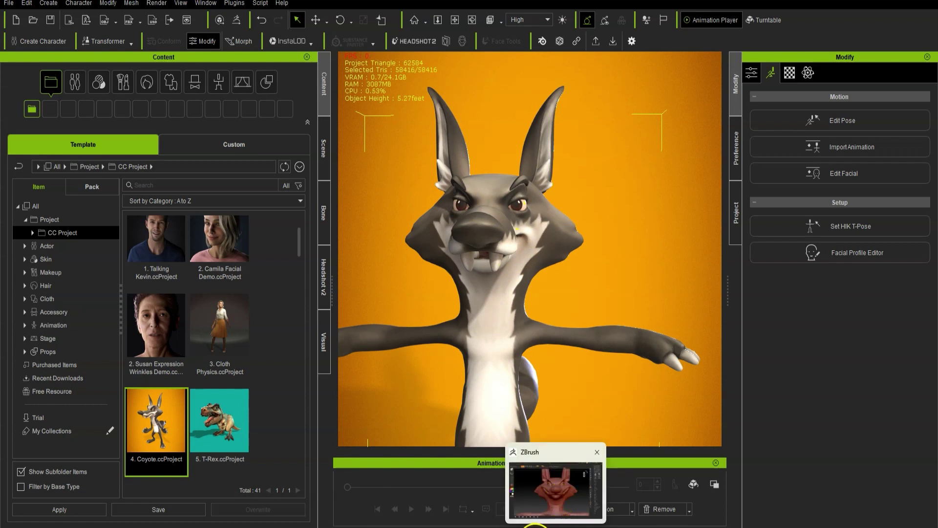
click(645, 525)
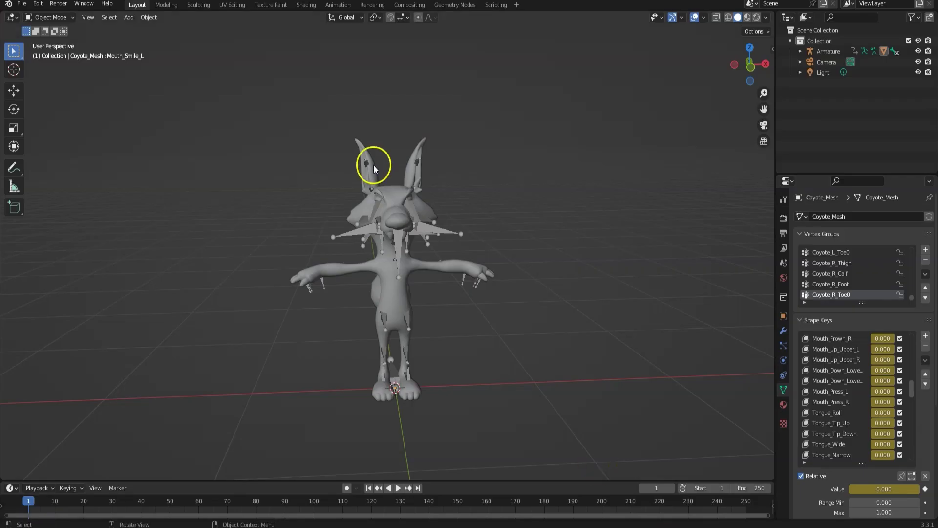
click(22, 4)
mouse_move(66, 160)
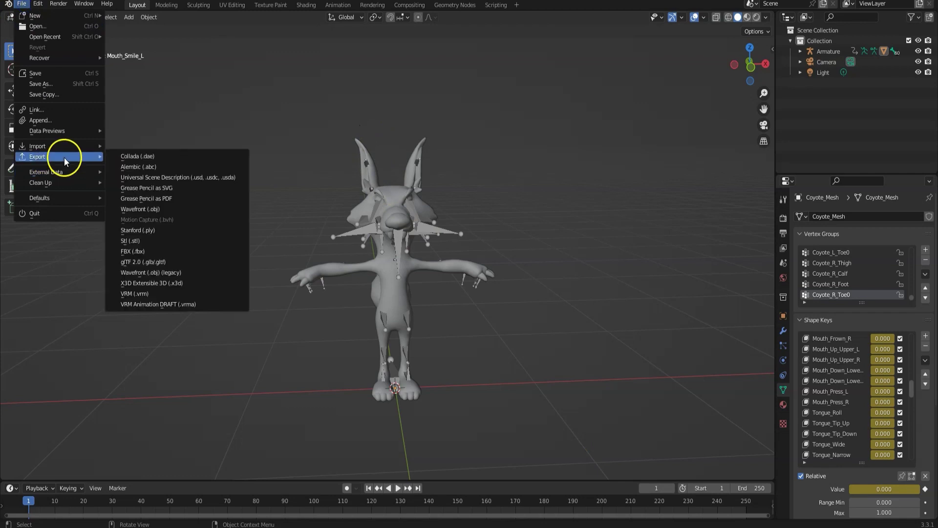
Switch back to Character Creator, open the Facial Profile Editor and start editing expressions.
click(534, 526)
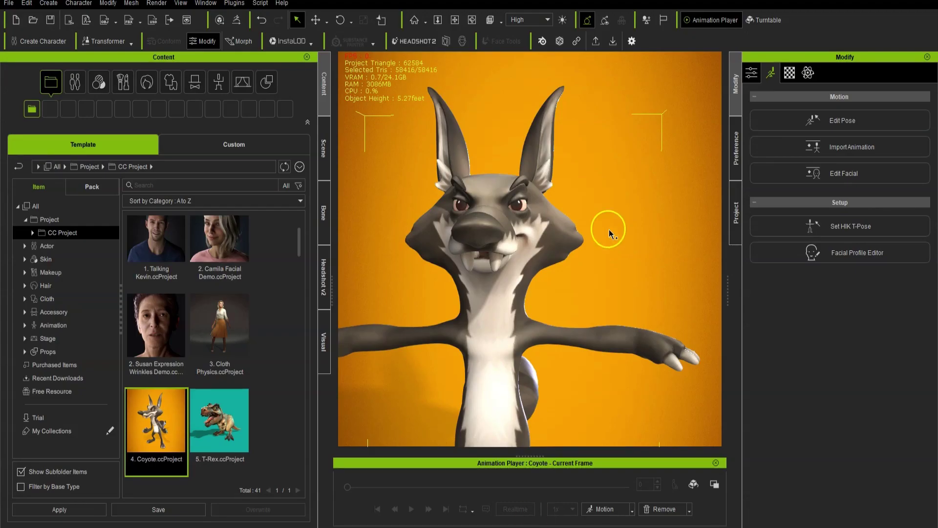
scroll(593, 221, down, 2)
scroll(593, 221, up, 3)
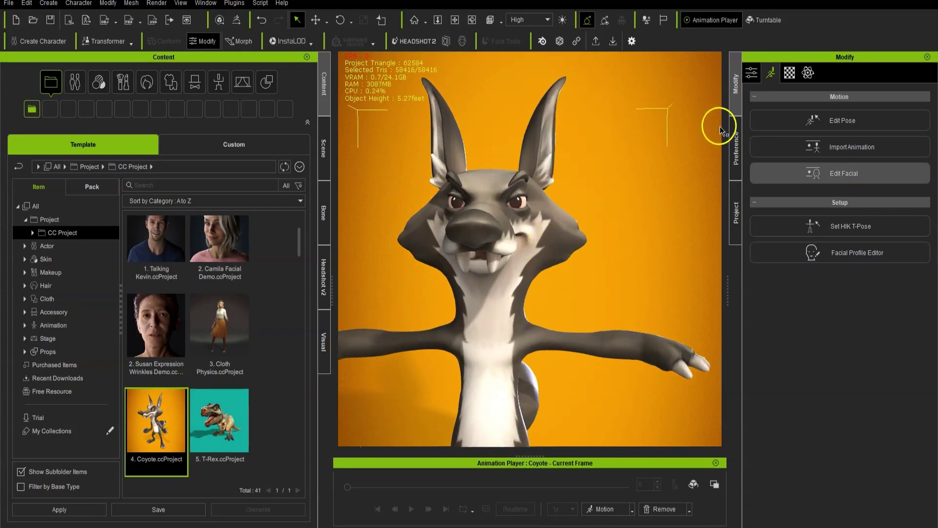
click(856, 265)
click(764, 83)
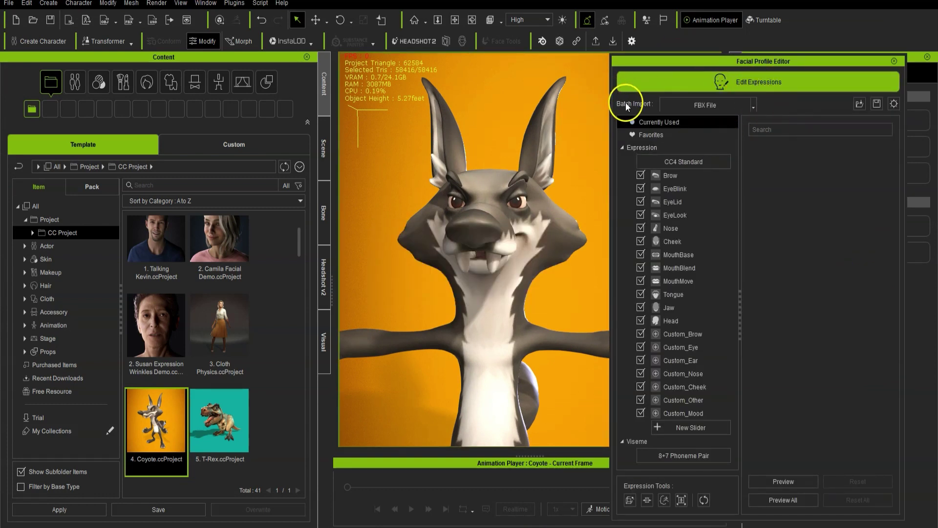
Batch-import the morphs from the FBX file Blends.Fbx, replacing all expression sliders with the same name.
click(754, 106)
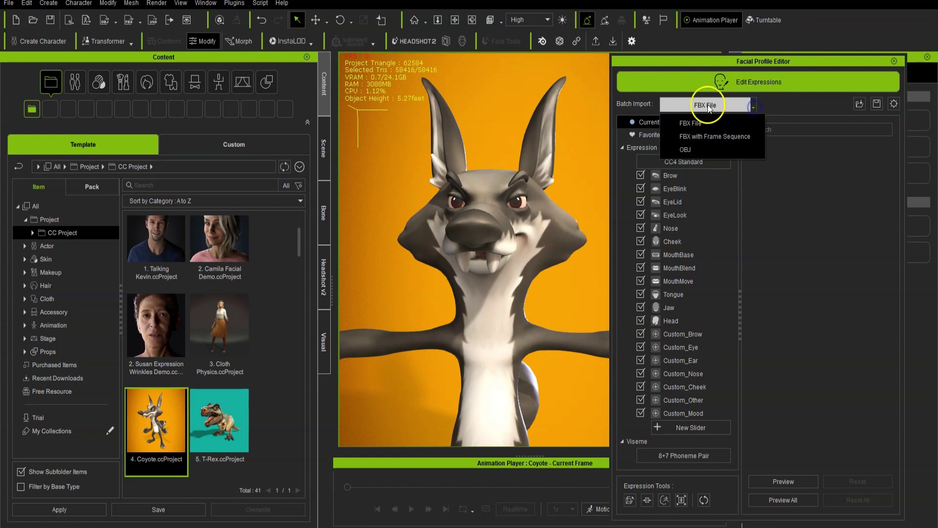
click(712, 123)
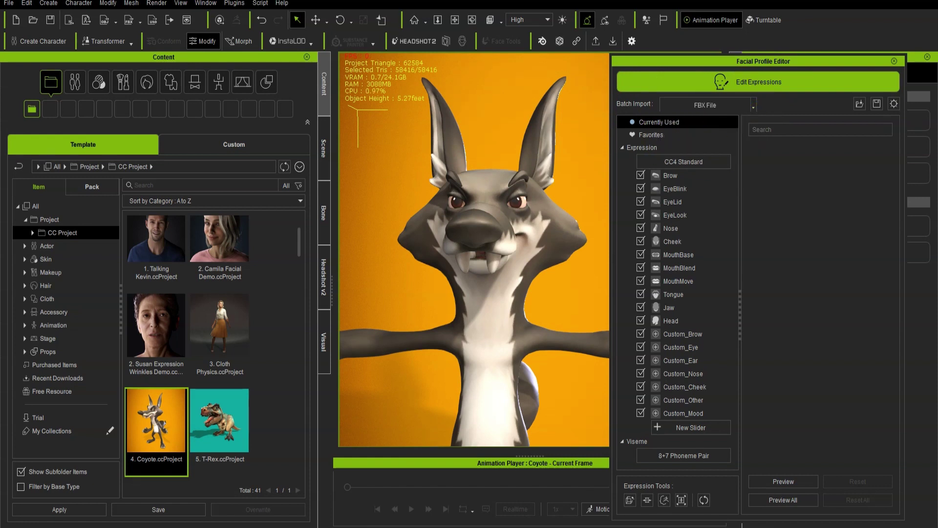
click(712, 82)
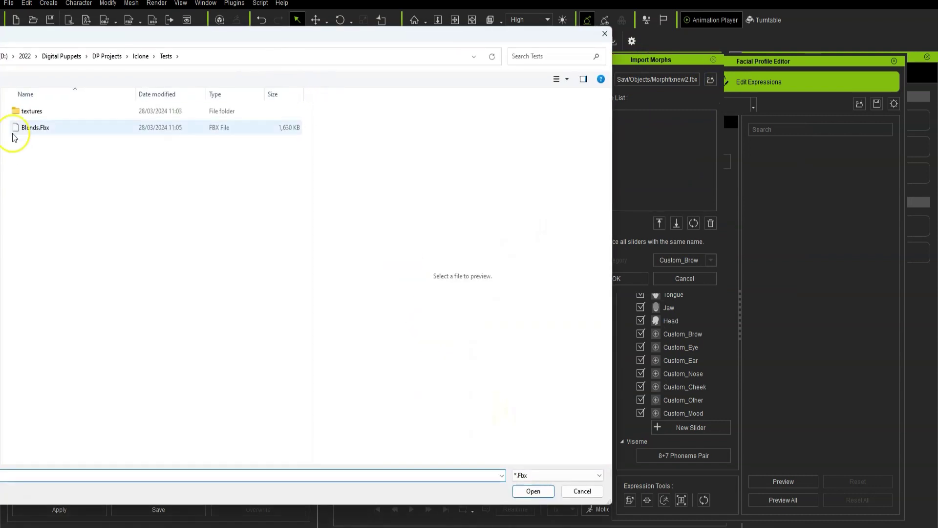
click(104, 129)
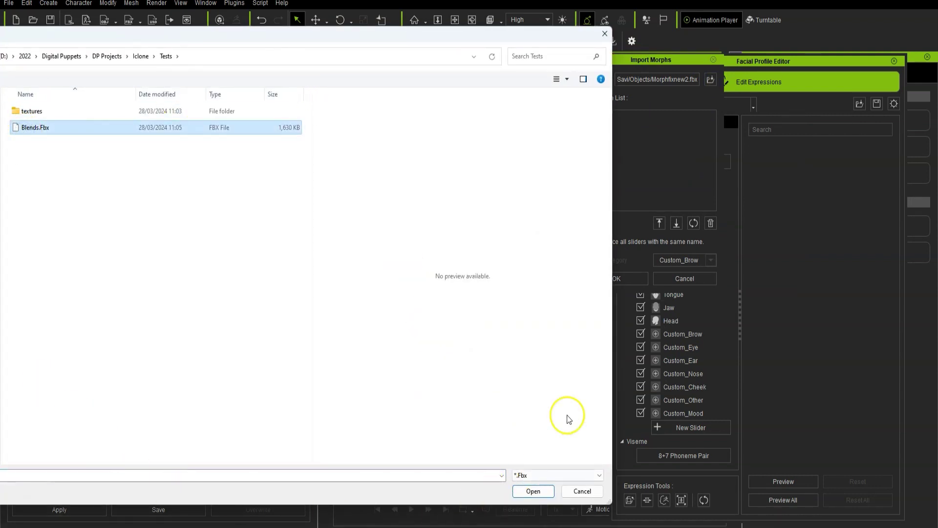
click(533, 491)
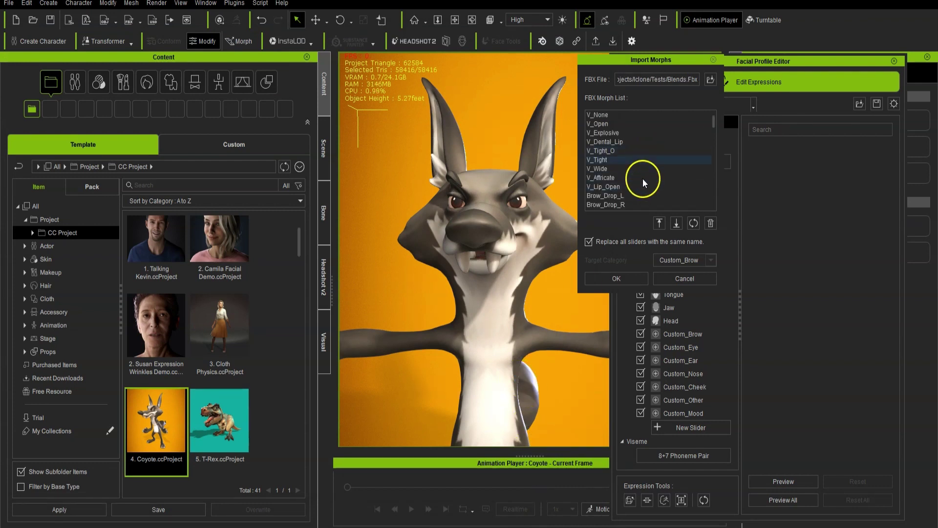
mouse_move(712, 121)
mouse_down()
mouse_move(712, 215)
mouse_move(708, 106)
mouse_up()
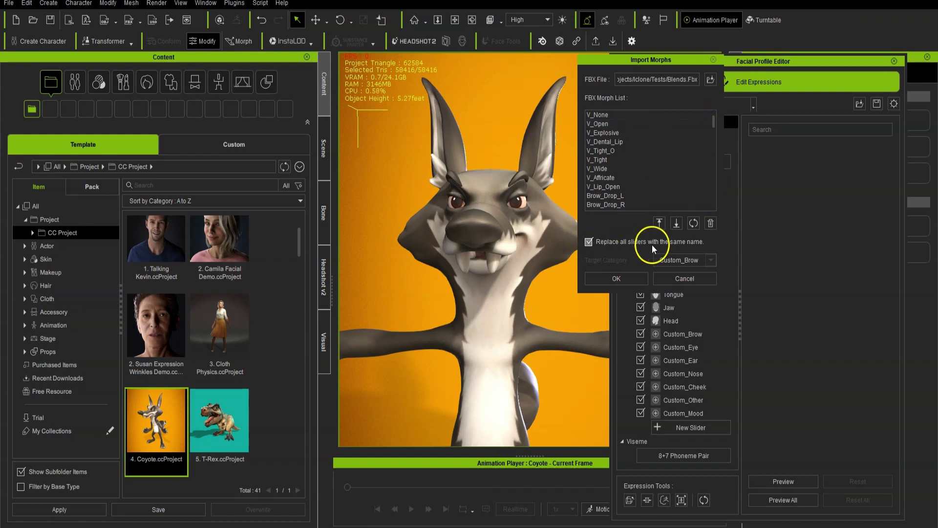
click(616, 278)
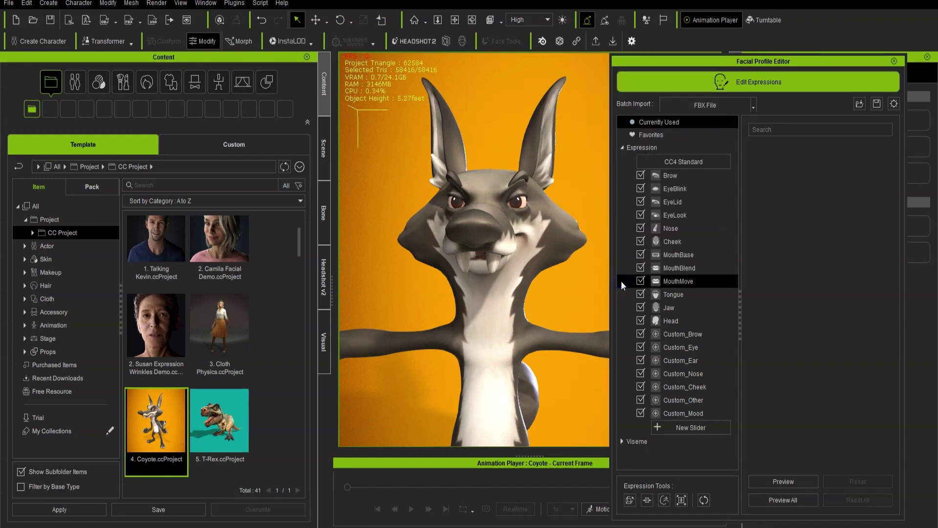
Test the MouthBase sliders Mouth_Smile_L and Mouth_Smile_R on the Coyote, including Mouth_Smile_L at 100, and return both to 0.
click(710, 252)
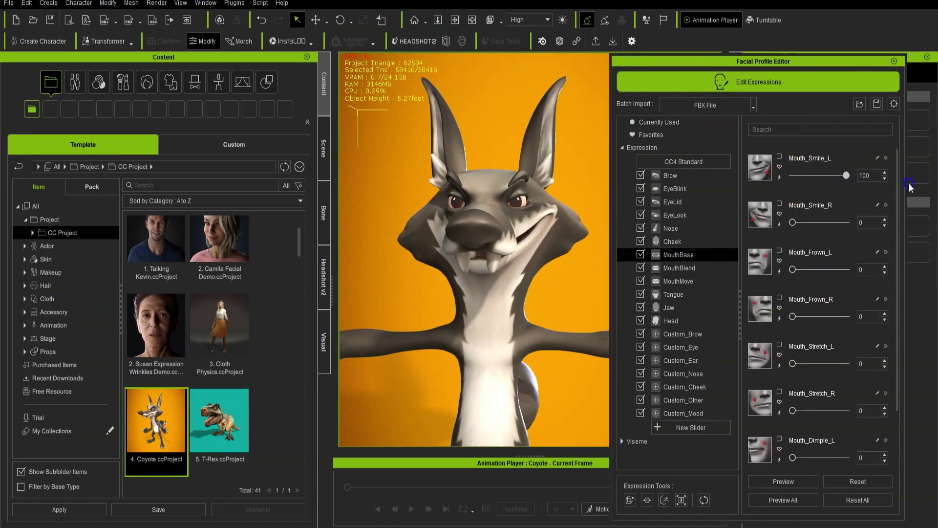
drag(790, 222, 721, 223)
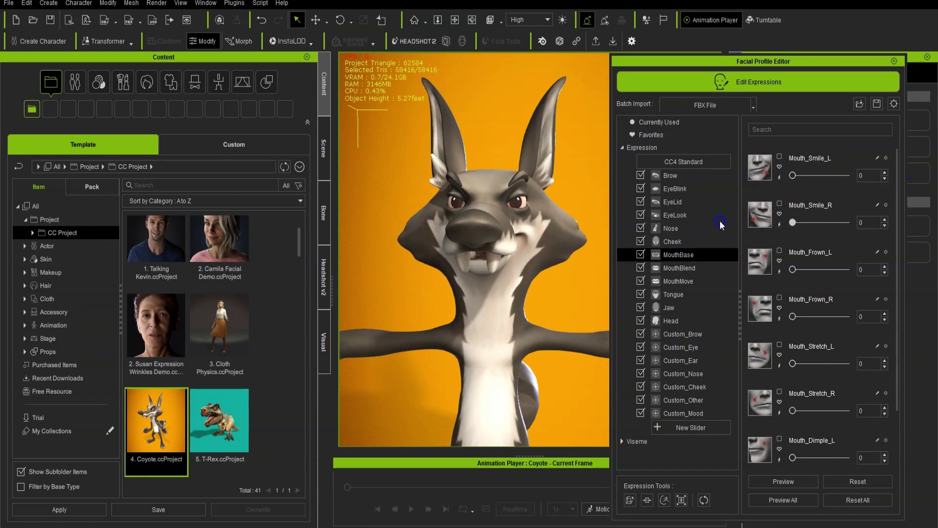
drag(793, 175, 622, 182)
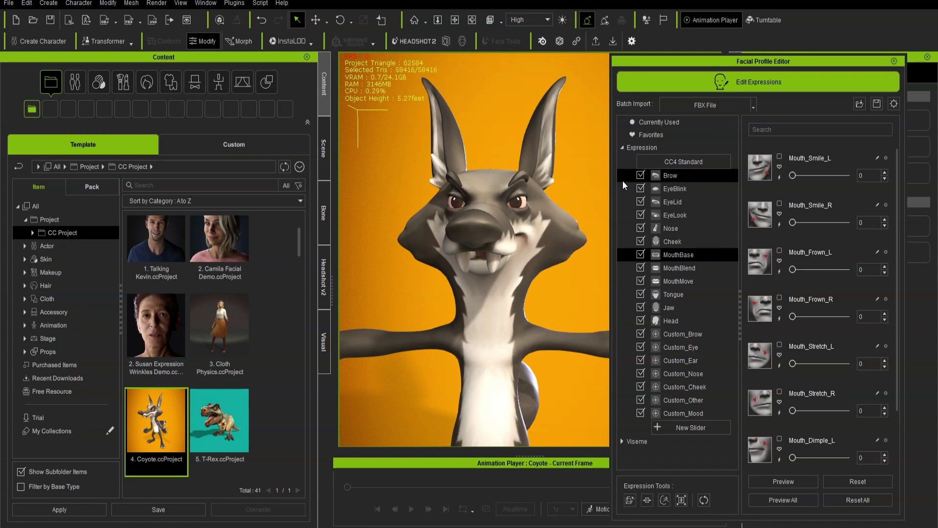
click(506, 263)
alt+right_drag(506, 262, 546, 258)
scroll(547, 257, down, 3)
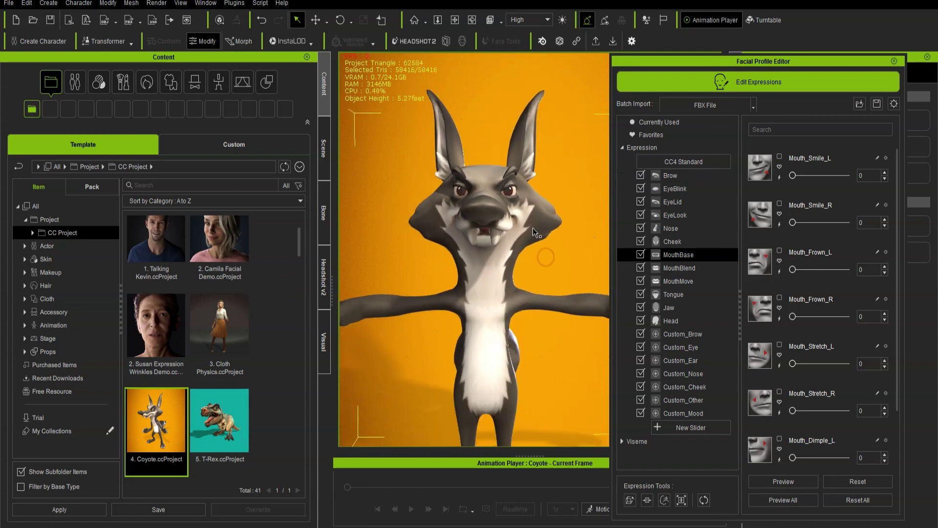
alt+right_drag(534, 214, 529, 214)
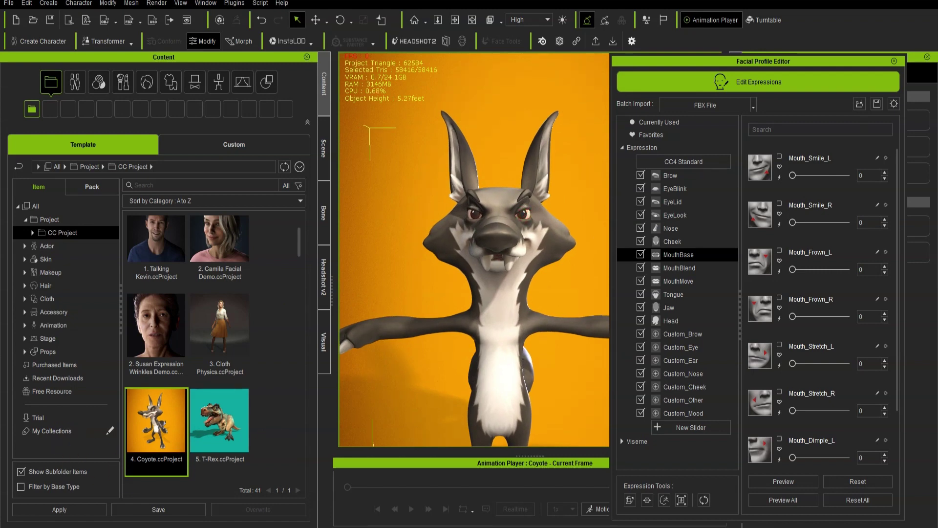